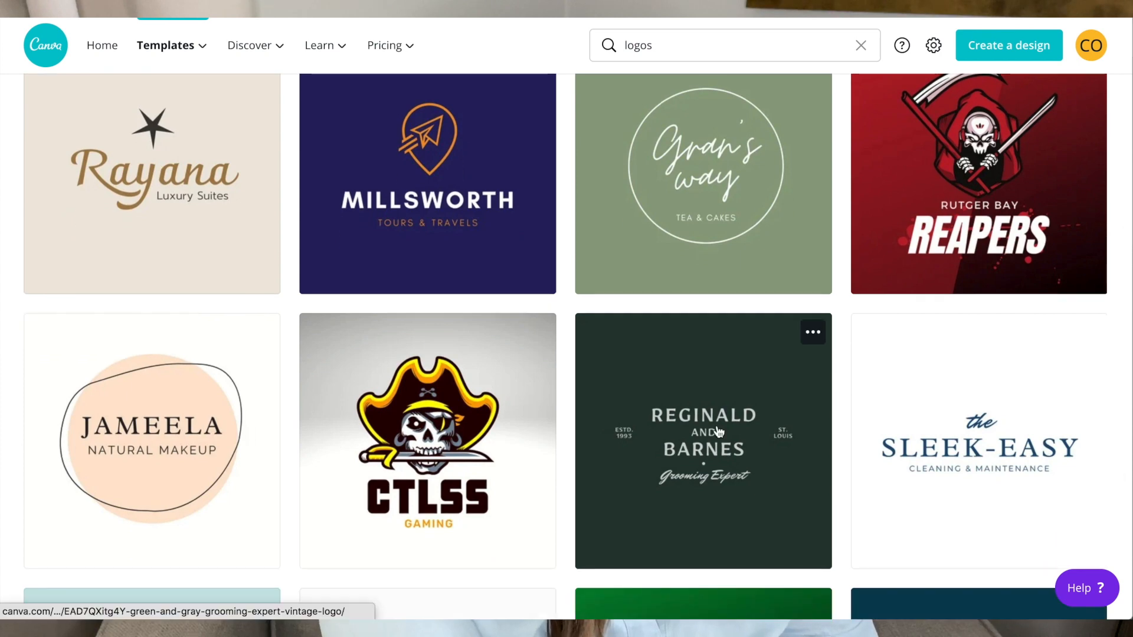
Start a new design from the Green and Gray Grooming Expert Vintage Logo template
left_click(718, 431)
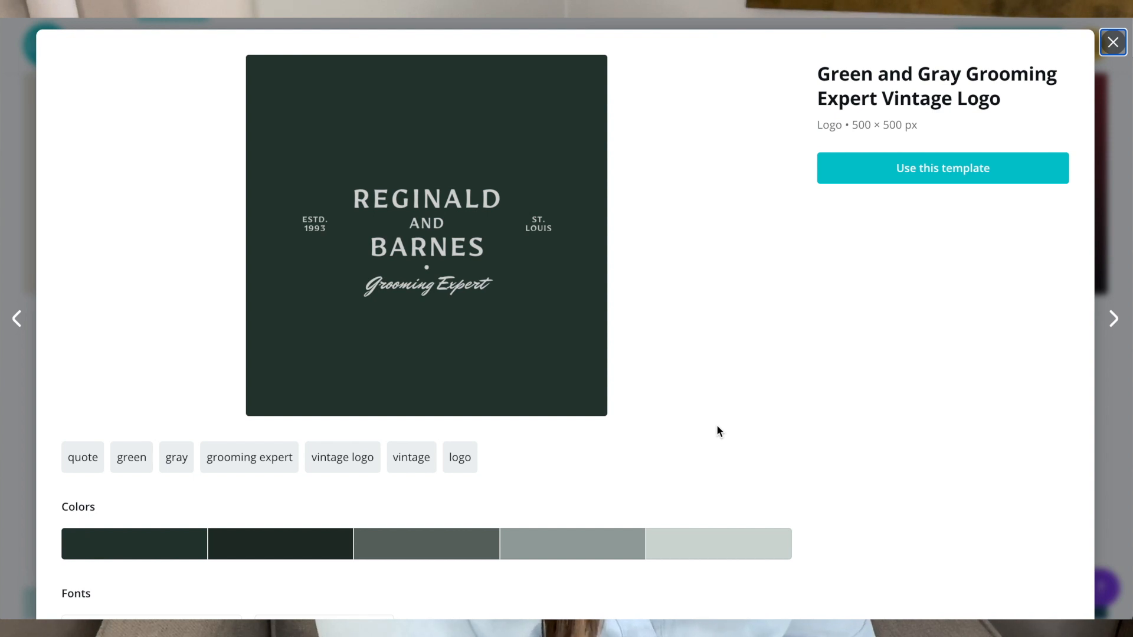
scroll(719, 431, "down", 3)
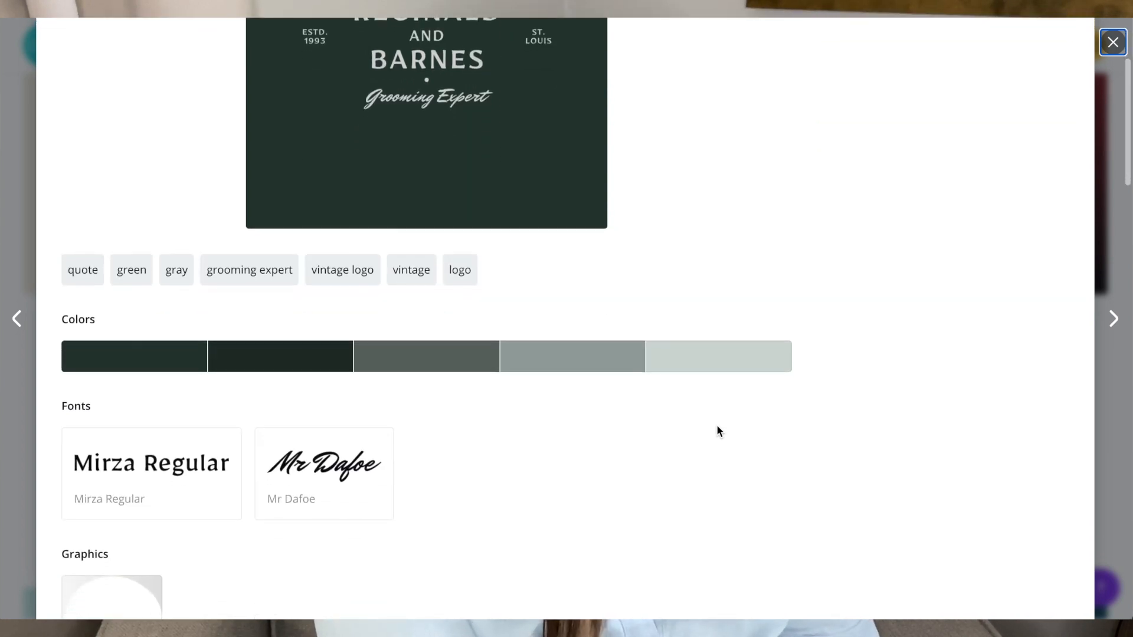
scroll(718, 431, "down", 3)
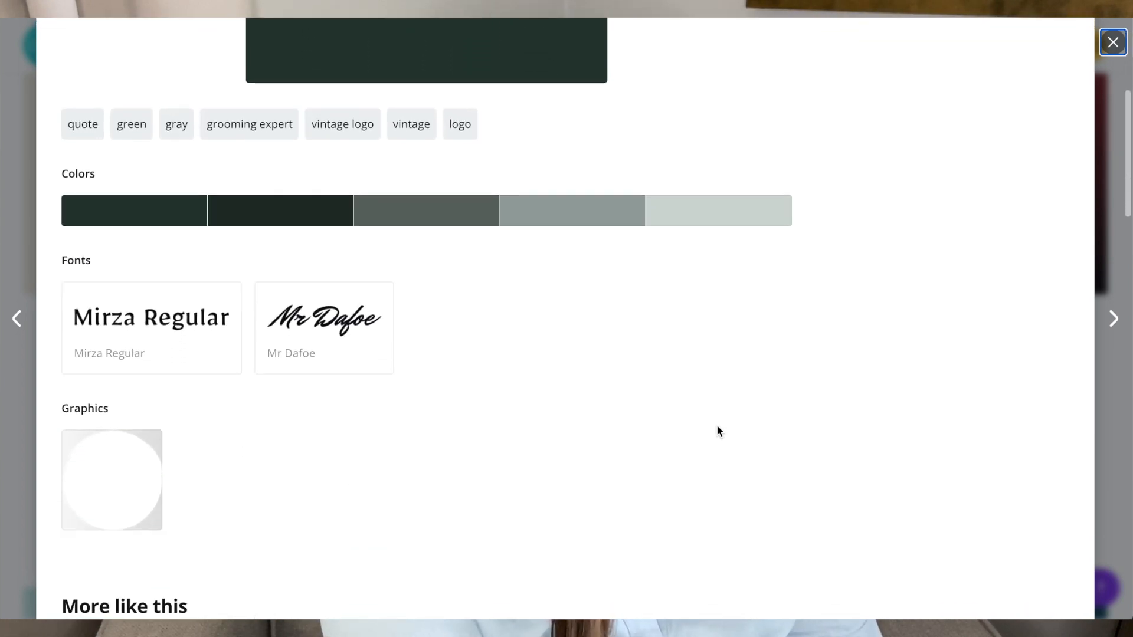
scroll(717, 427, "down", 3)
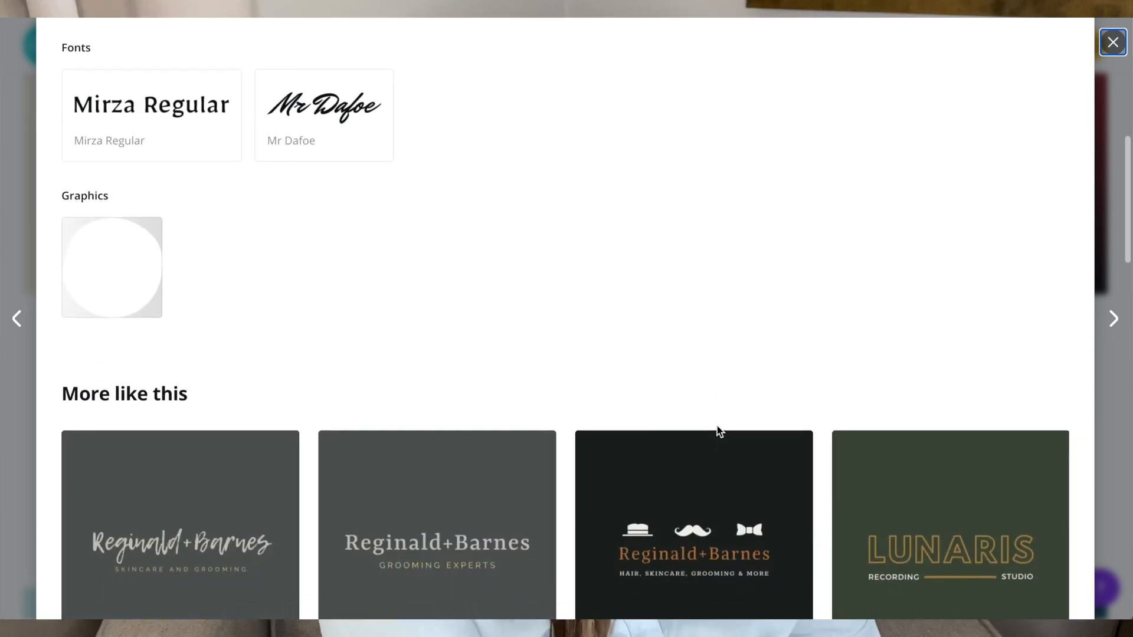
scroll(719, 432, "down", 2)
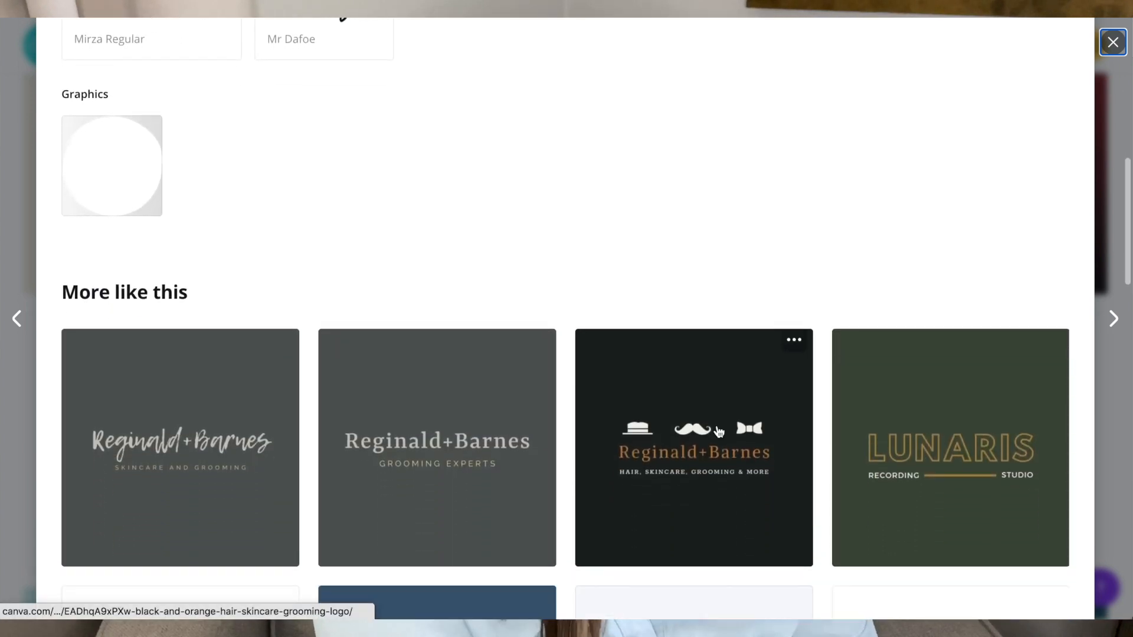
scroll(718, 431, "down", 1)
scroll(718, 431, "down", 3)
scroll(719, 431, "up", 12)
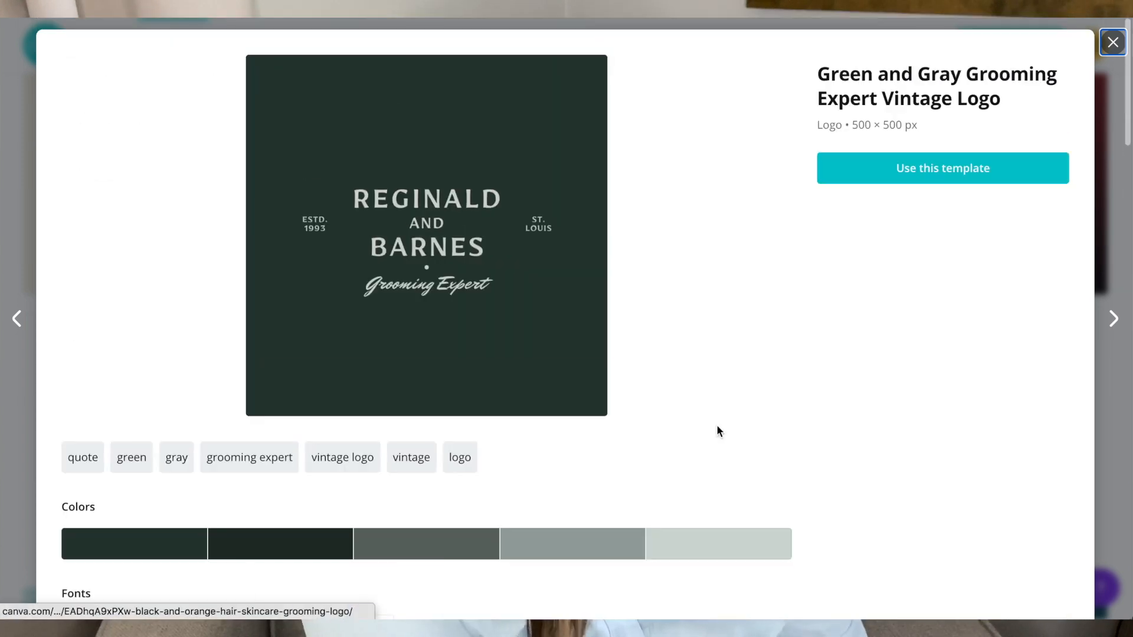
left_click(870, 177)
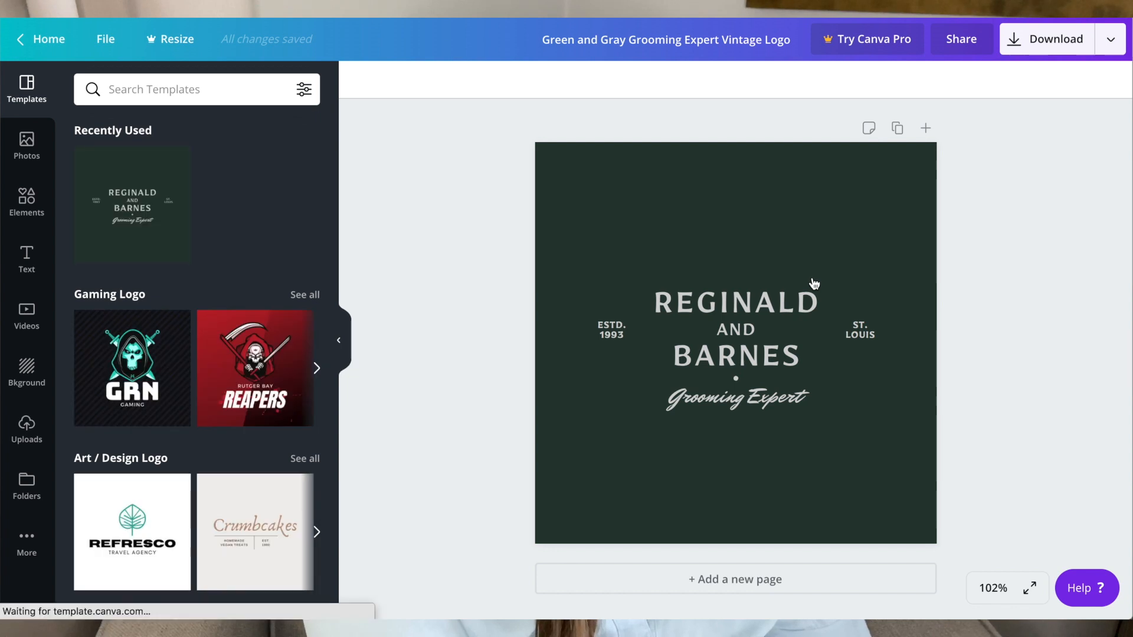
Replace the logo's two main name lines, REGINALD and BARNES, with "Franklin" and "WILLOW"
left_click(766, 313)
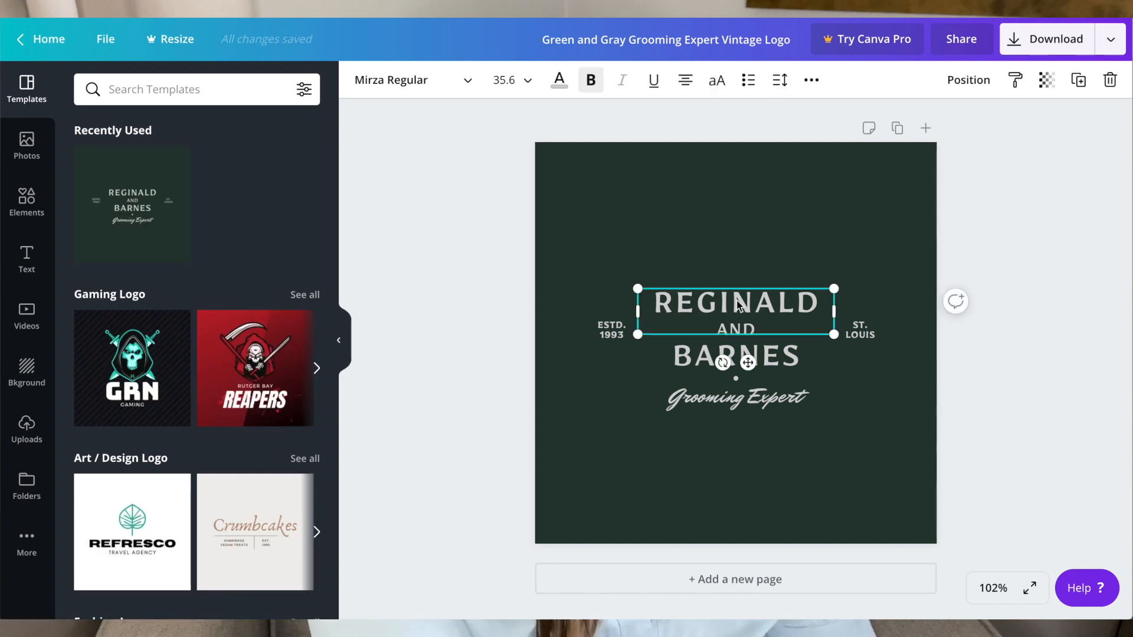
double_click(737, 303)
type("Franklin")
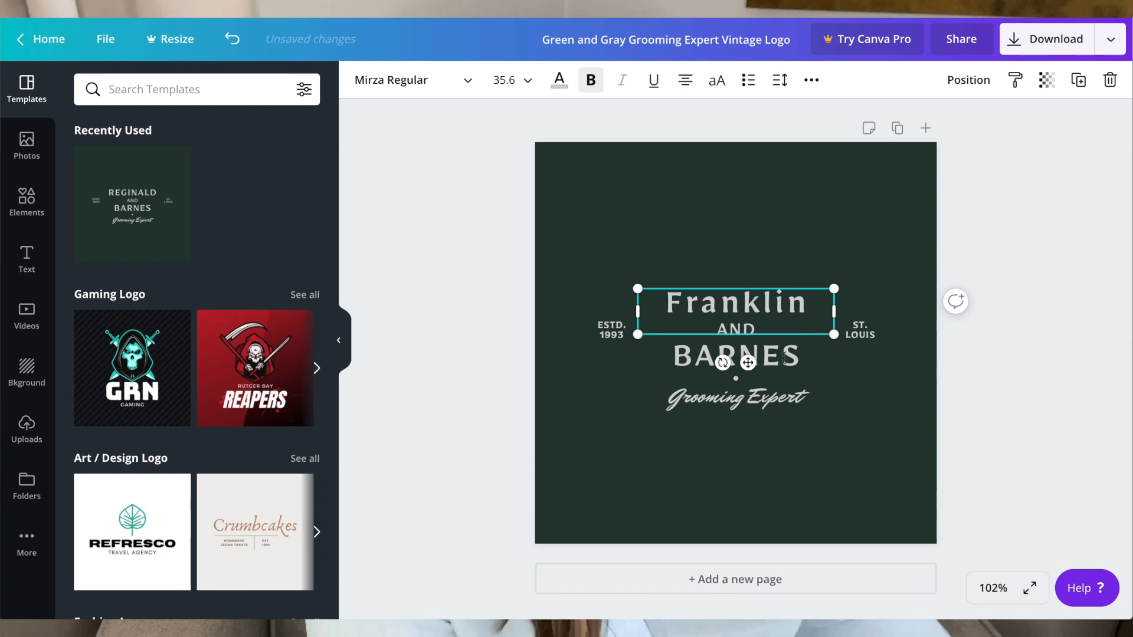
left_click(736, 355)
double_click(736, 355)
type("WILLOW")
Convert the "Franklin" line to uppercase, keeping it in its centered position above "AND"
left_click(755, 297)
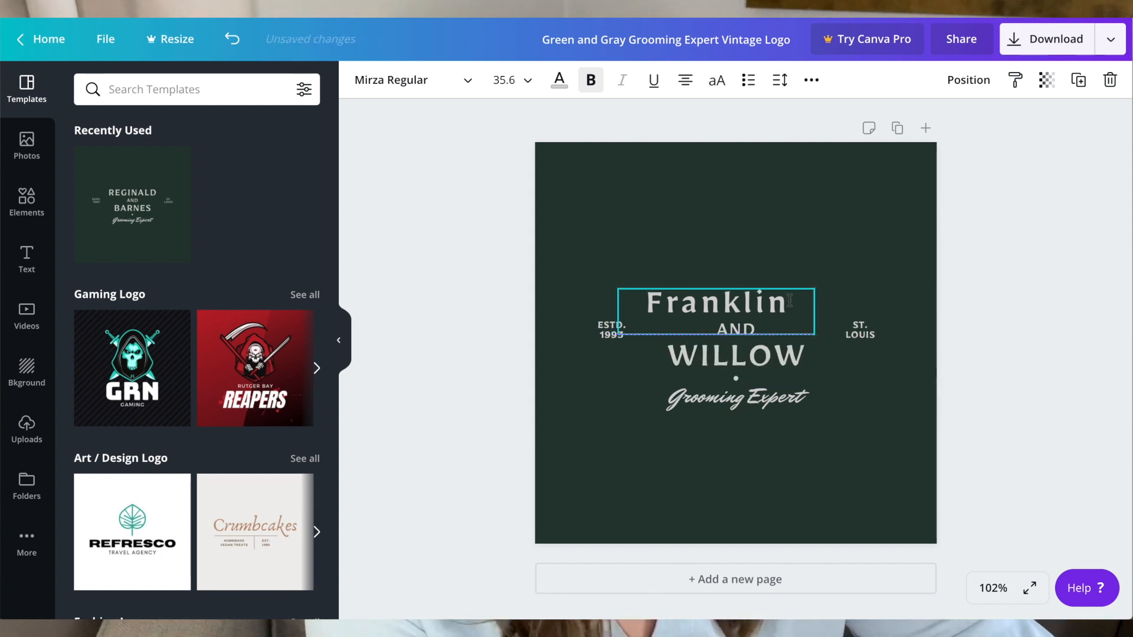
double_click(756, 297)
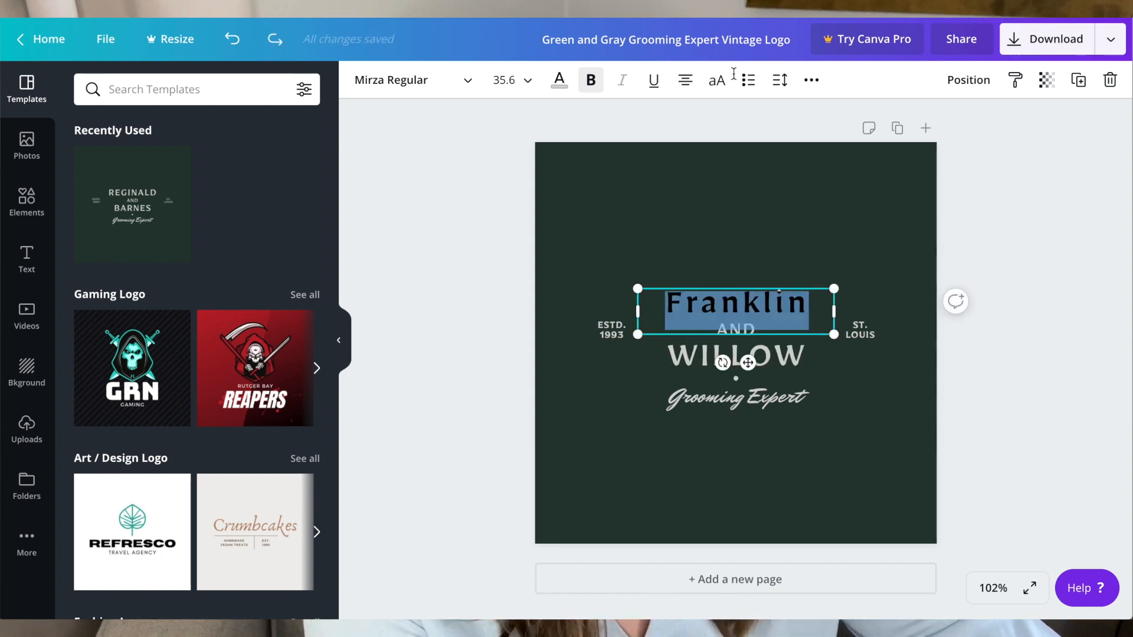
left_click(717, 80)
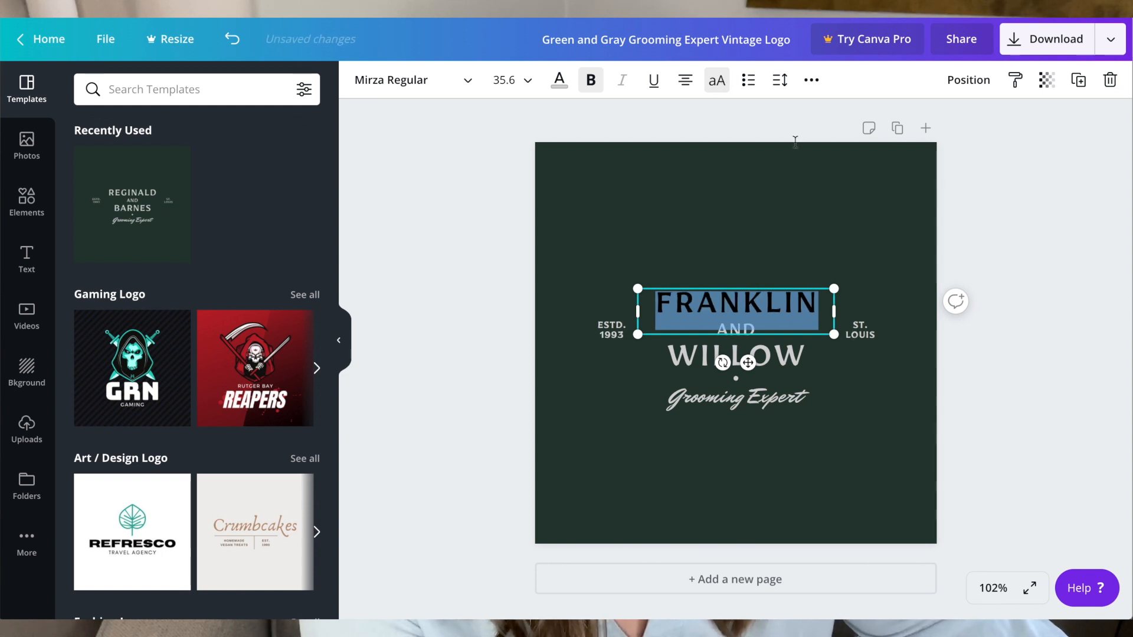
Replace the small "ST. LOUIS" text beside the names with "2017"
double_click(861, 325)
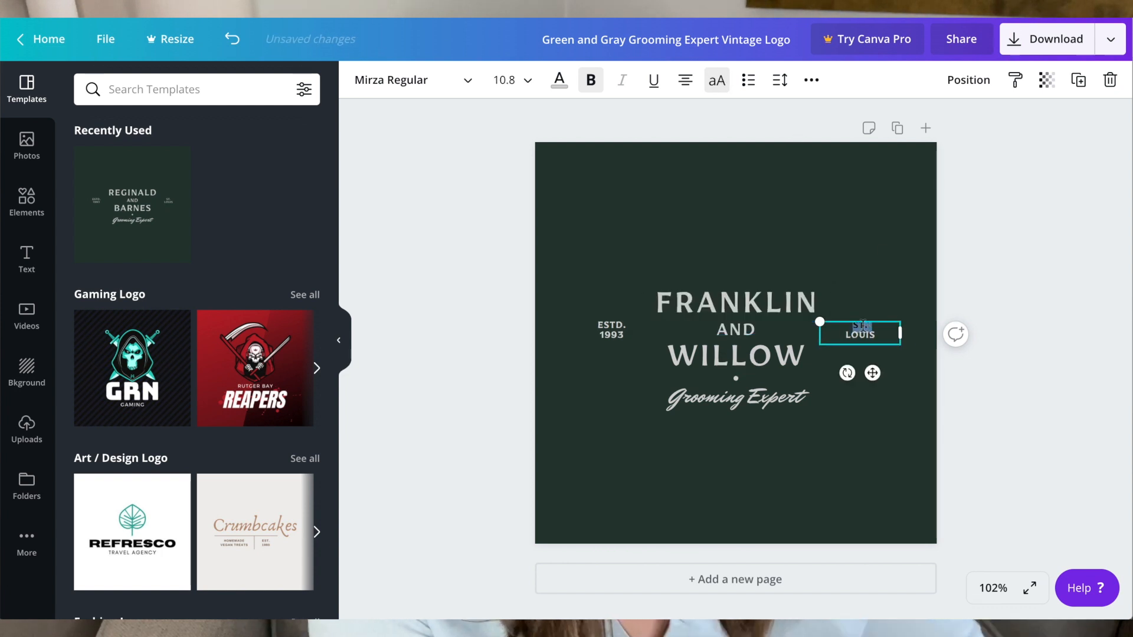
triple_click(850, 324)
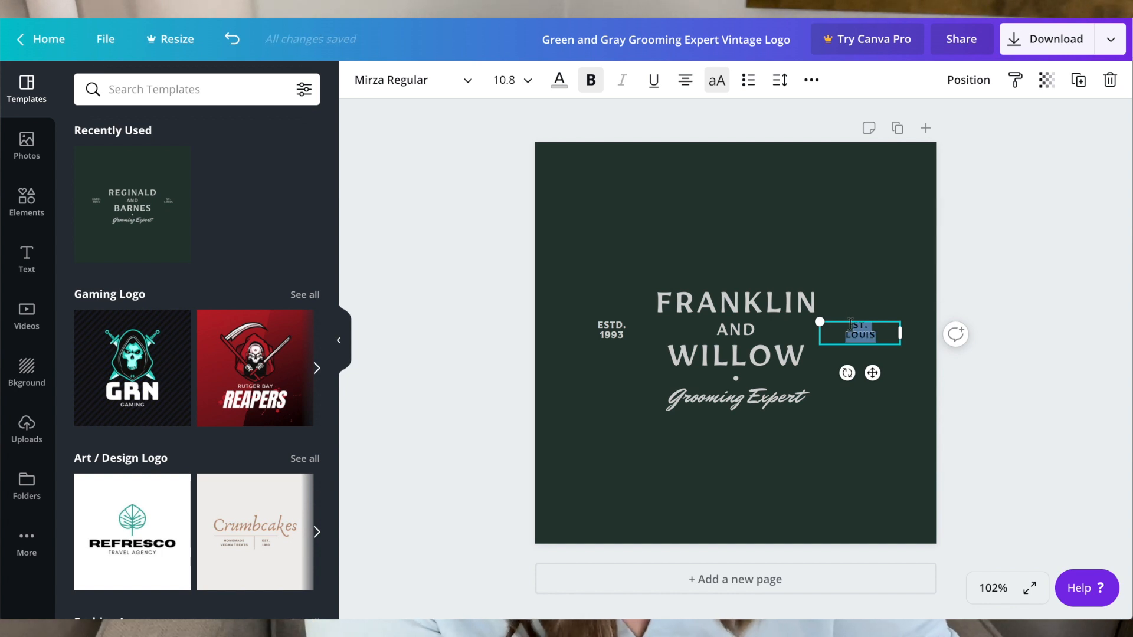
type("2017")
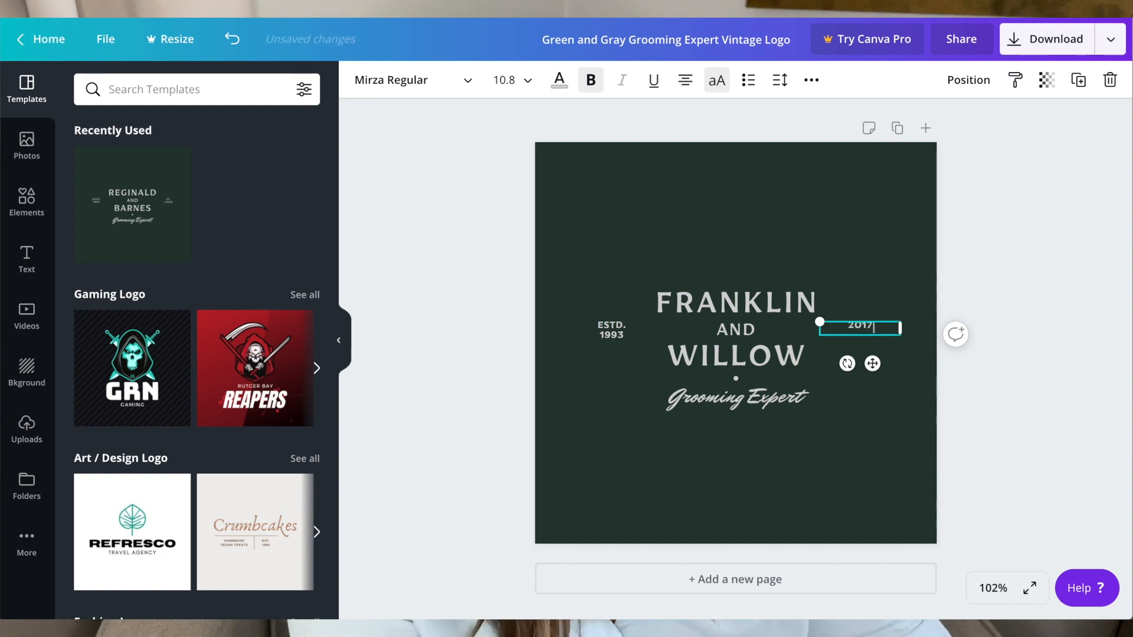
Remove the year line from the small "ESTD." text so that only "ESTD." is left
left_click(619, 335)
key("BackSpace")
key("BackSpace")
key("BackSpace")
key("BackSpace")
key("BackSpace")
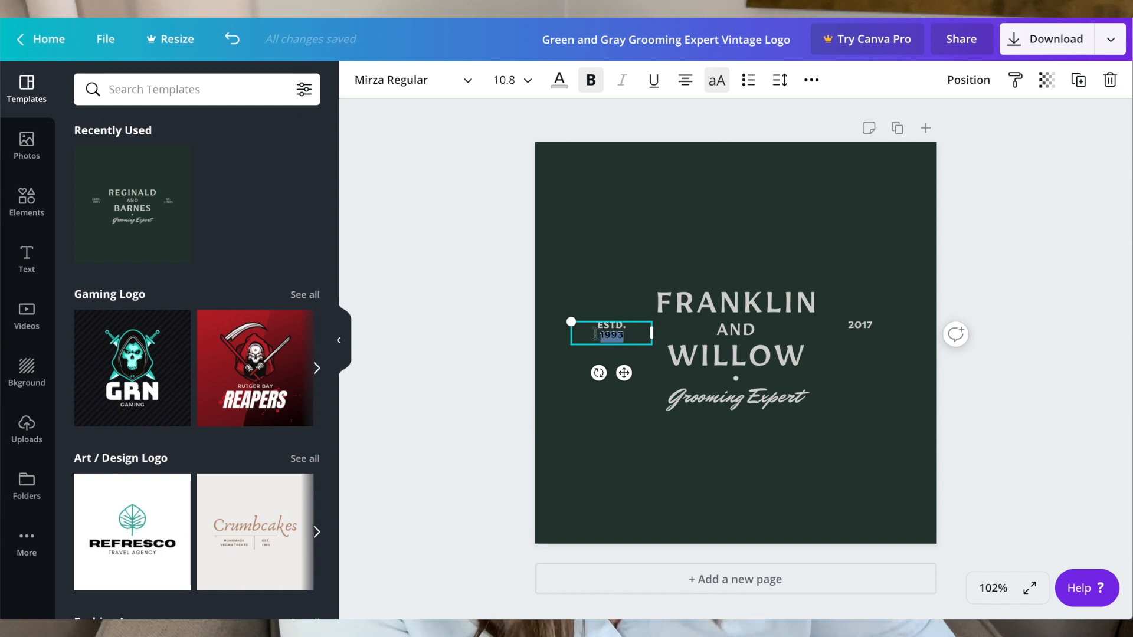
Replace the script tagline beneath the names with "Website Design"
left_click(736, 404)
double_click(713, 400)
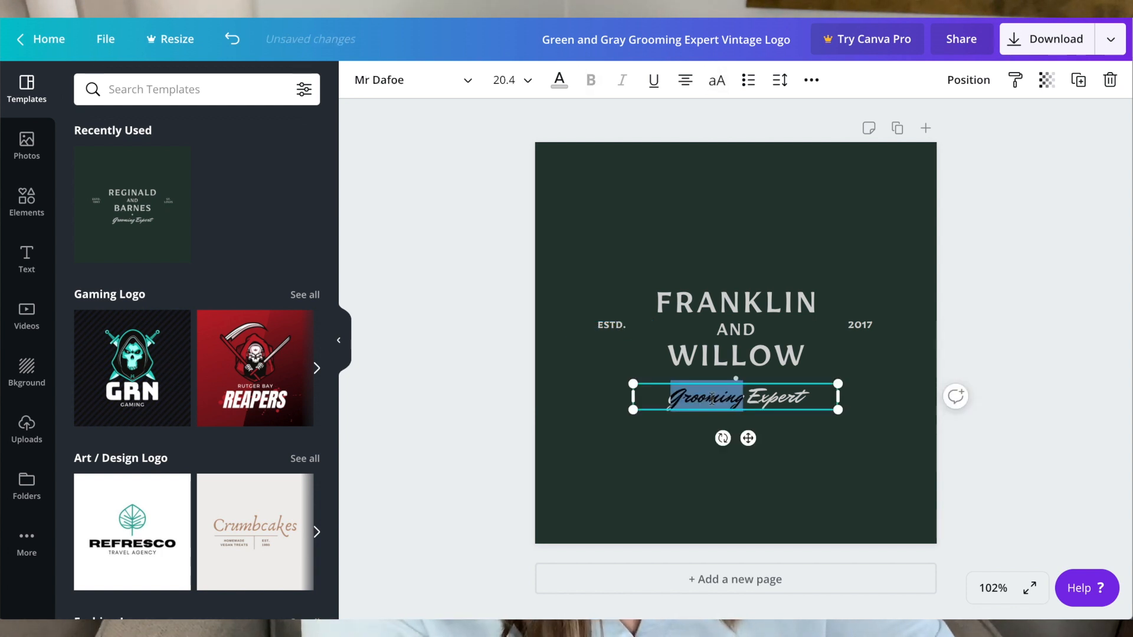
triple_click(712, 399)
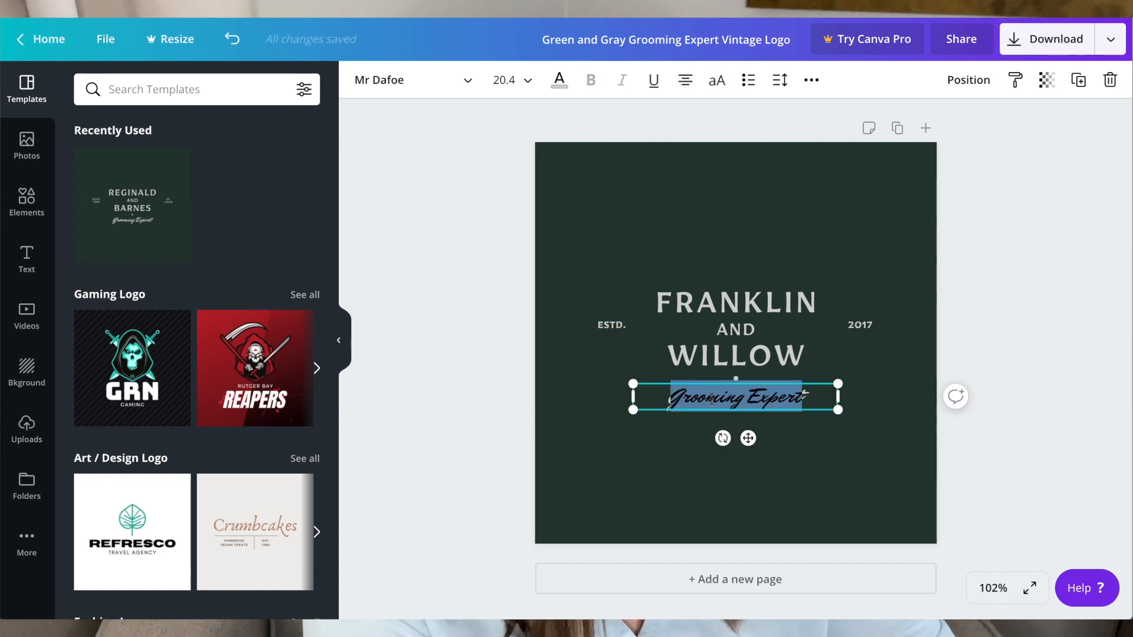
type("Website Design")
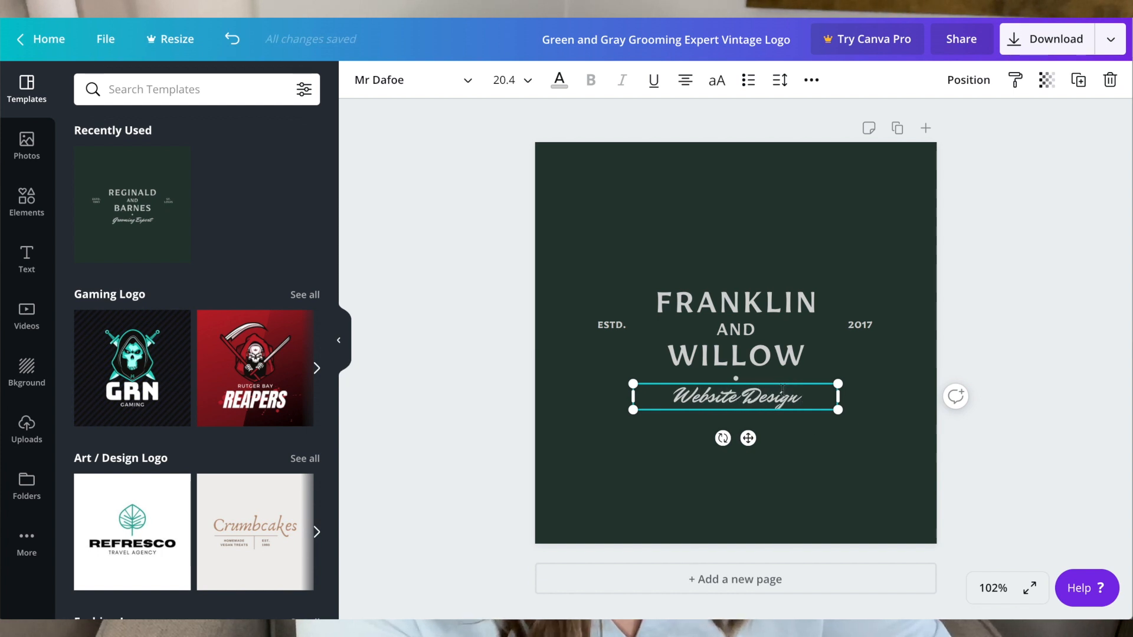
Change the font of the "Website Design" tagline to Nickainley
triple_click(782, 389)
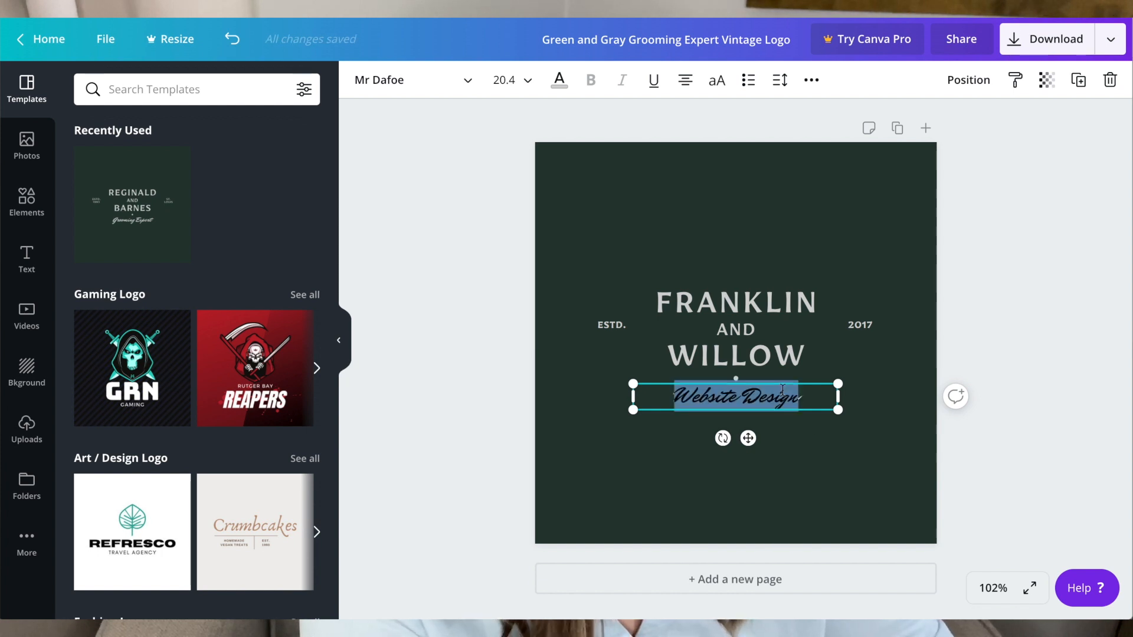
left_click(468, 81)
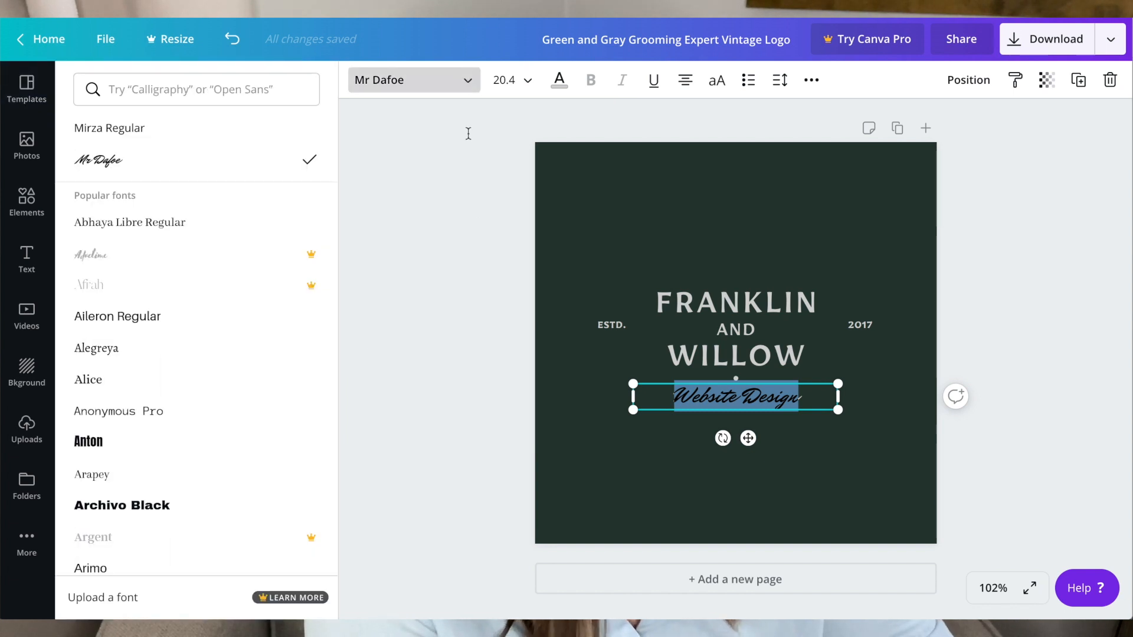
scroll(119, 315, "down", 8)
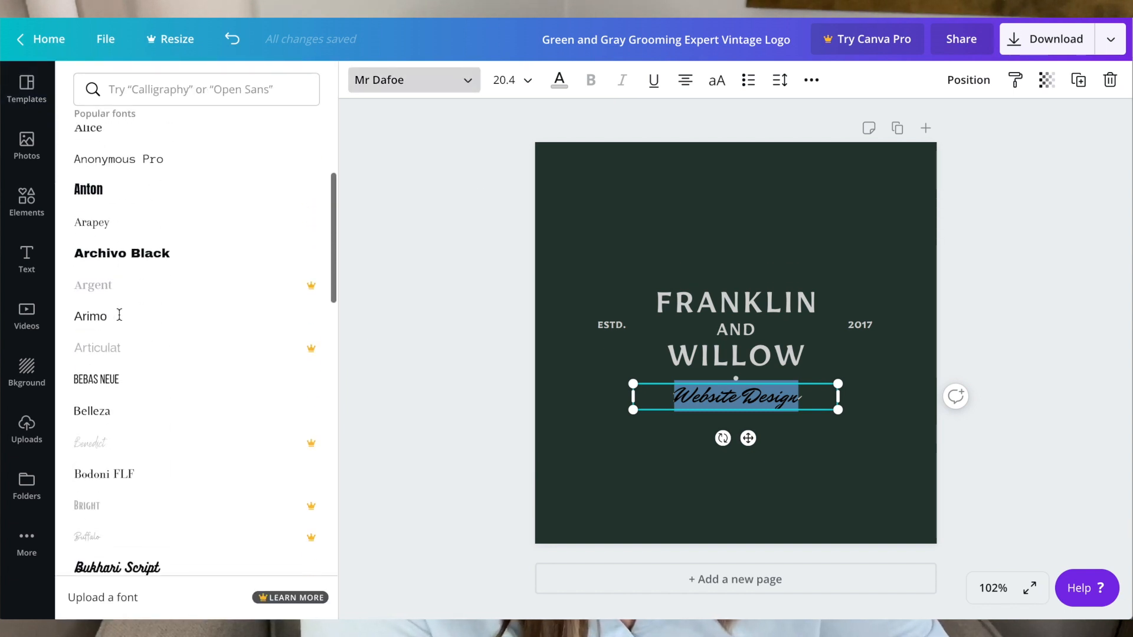
scroll(119, 315, "down", 7)
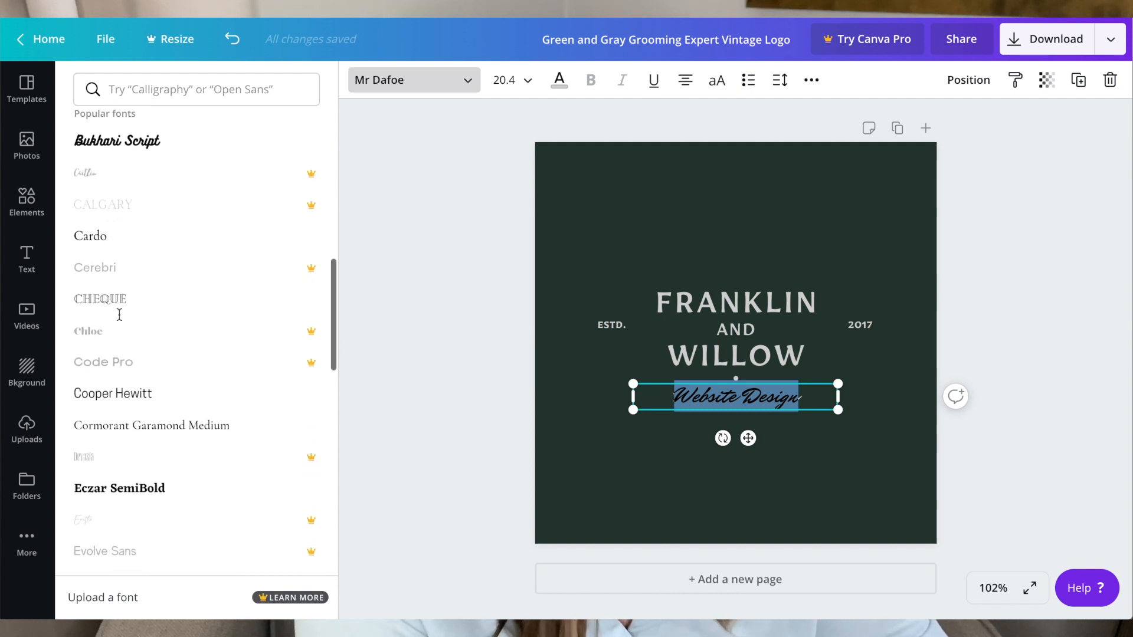
scroll(119, 315, "down", 7)
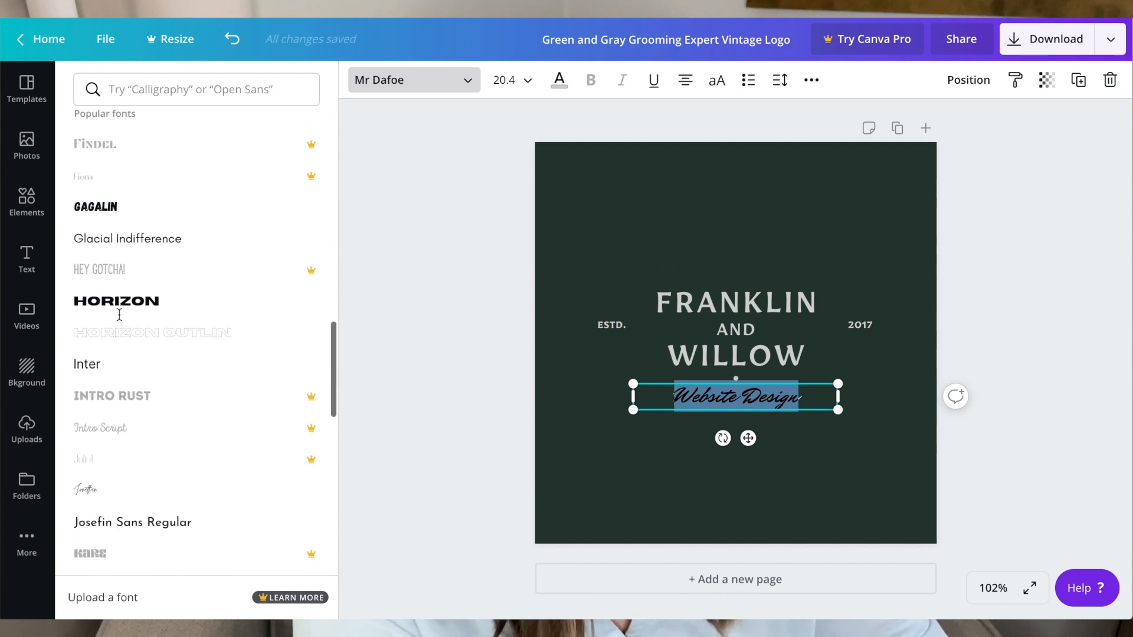
scroll(119, 315, "down", 1)
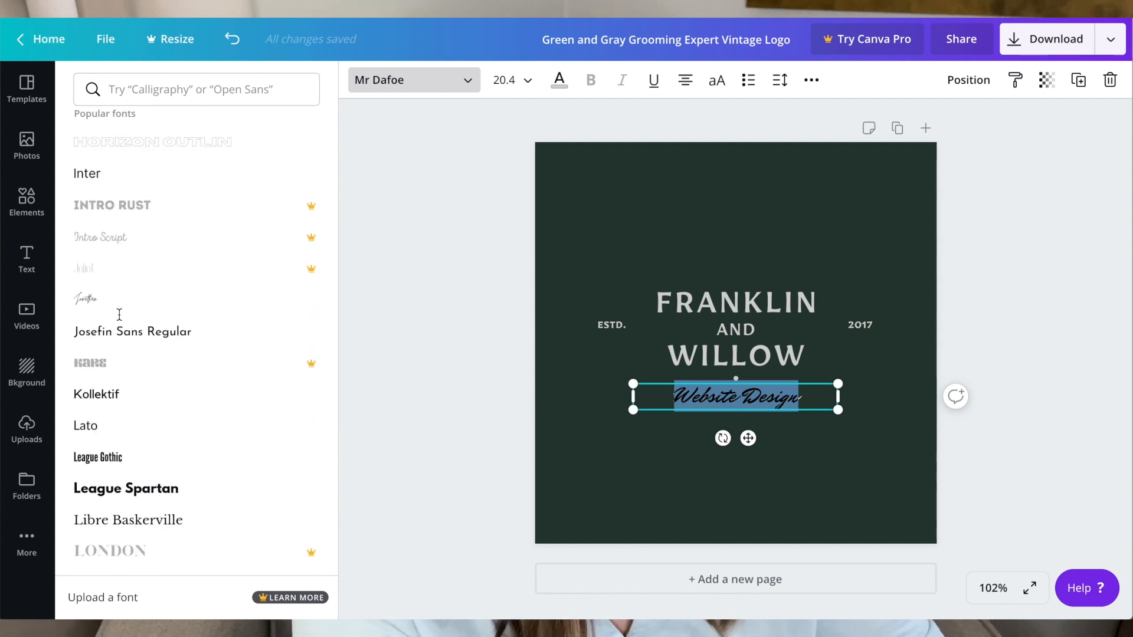
scroll(108, 454, "down", 15)
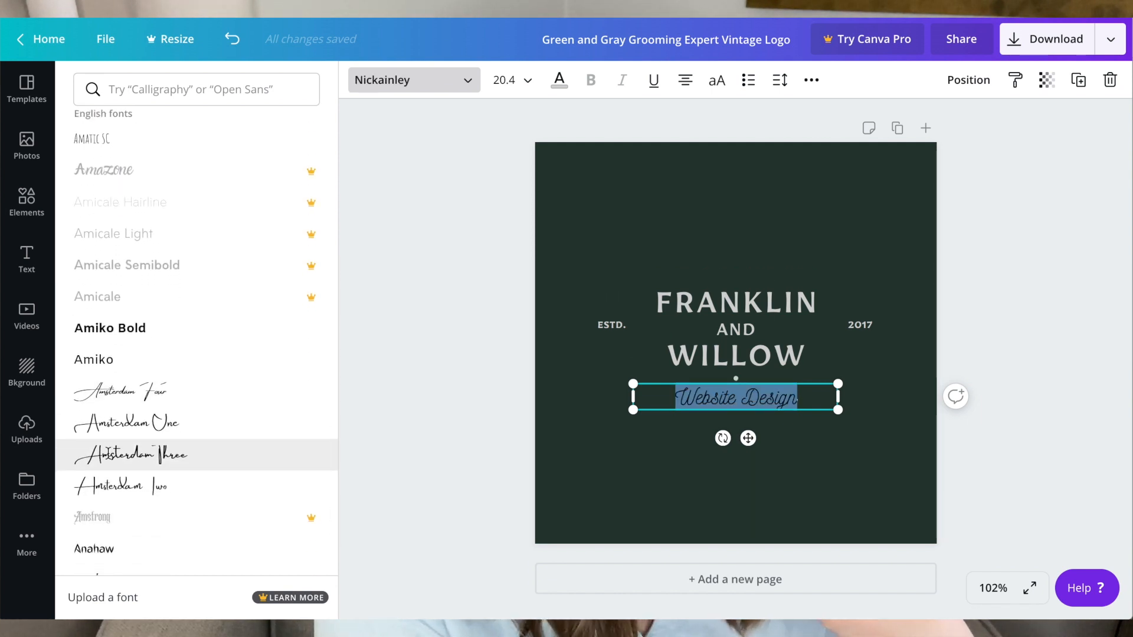
scroll(108, 455, "down", 5)
key("Escape")
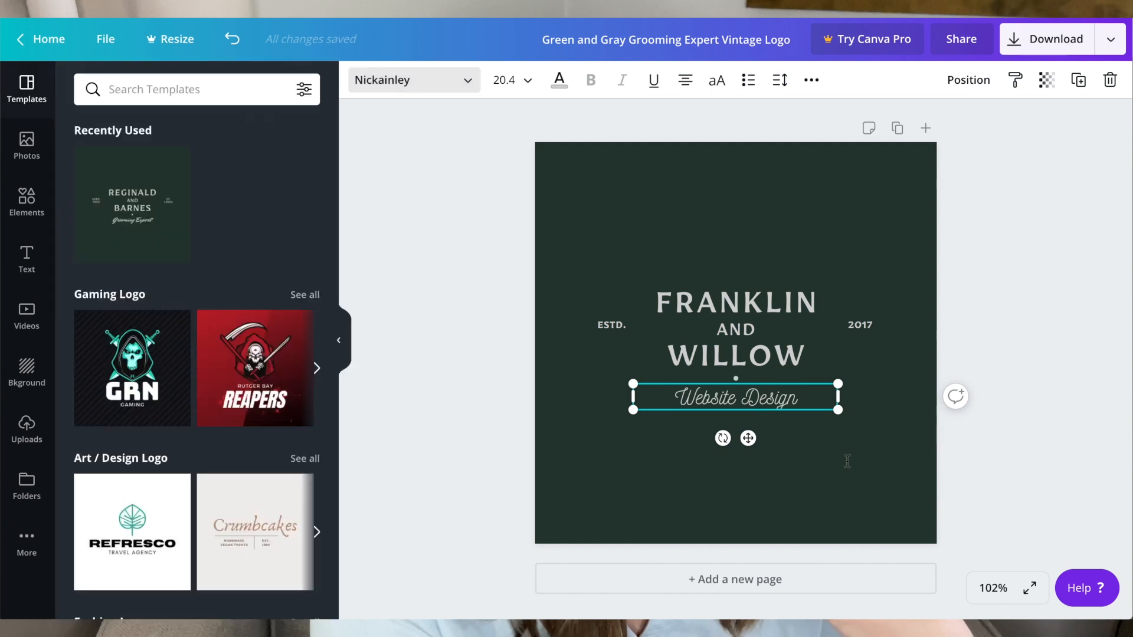
Set the logo's background color to white
left_click(811, 475)
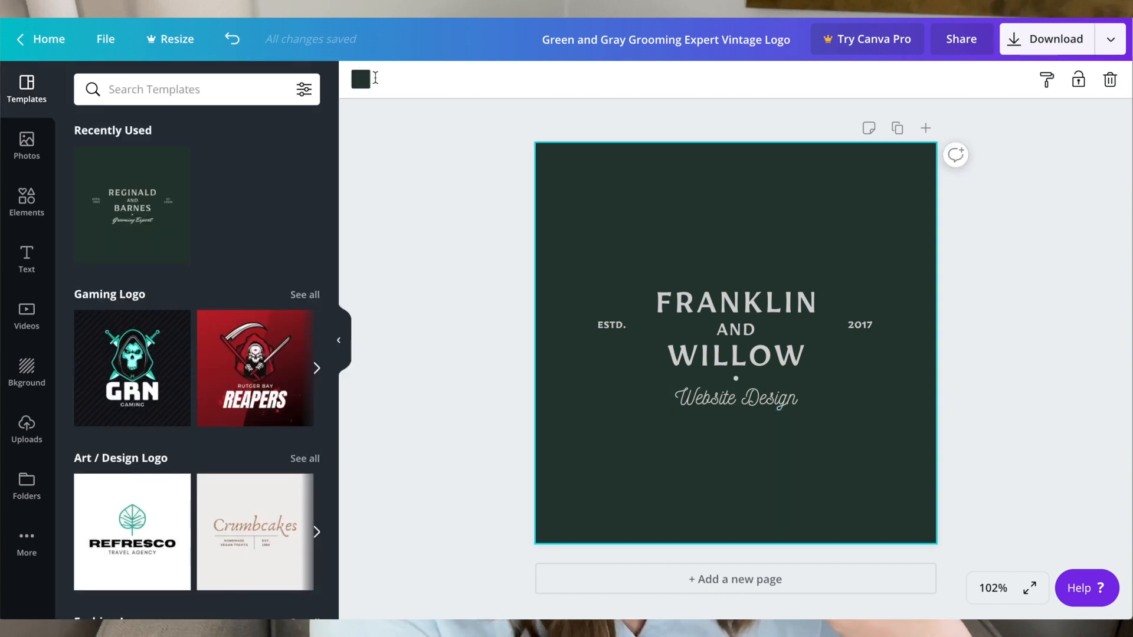
left_click(361, 79)
left_click(302, 308)
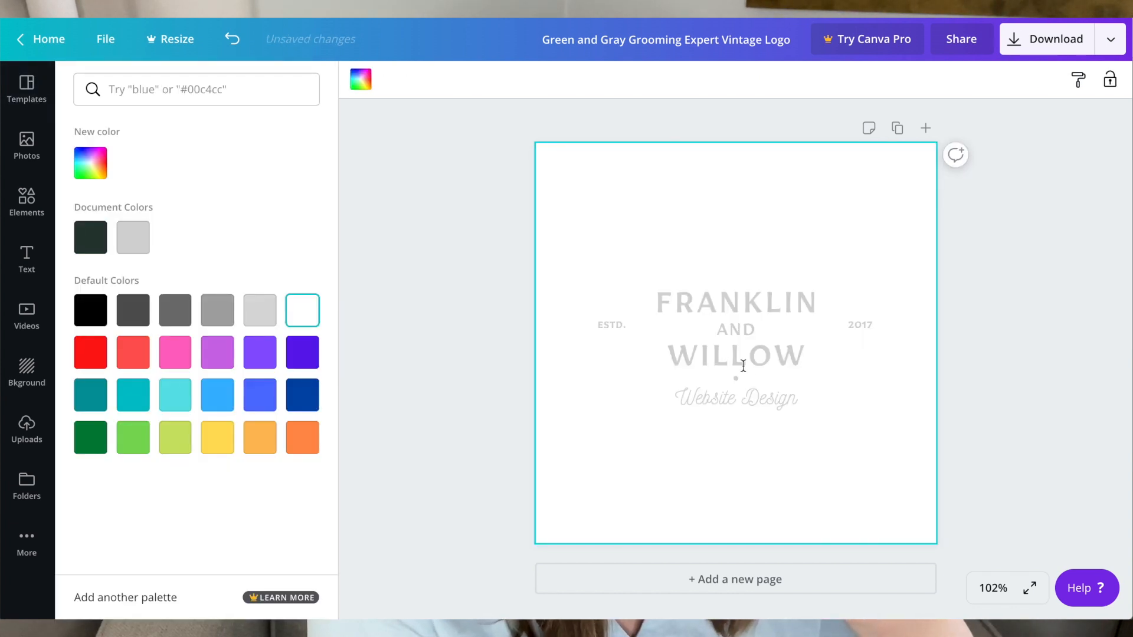
left_click(748, 327)
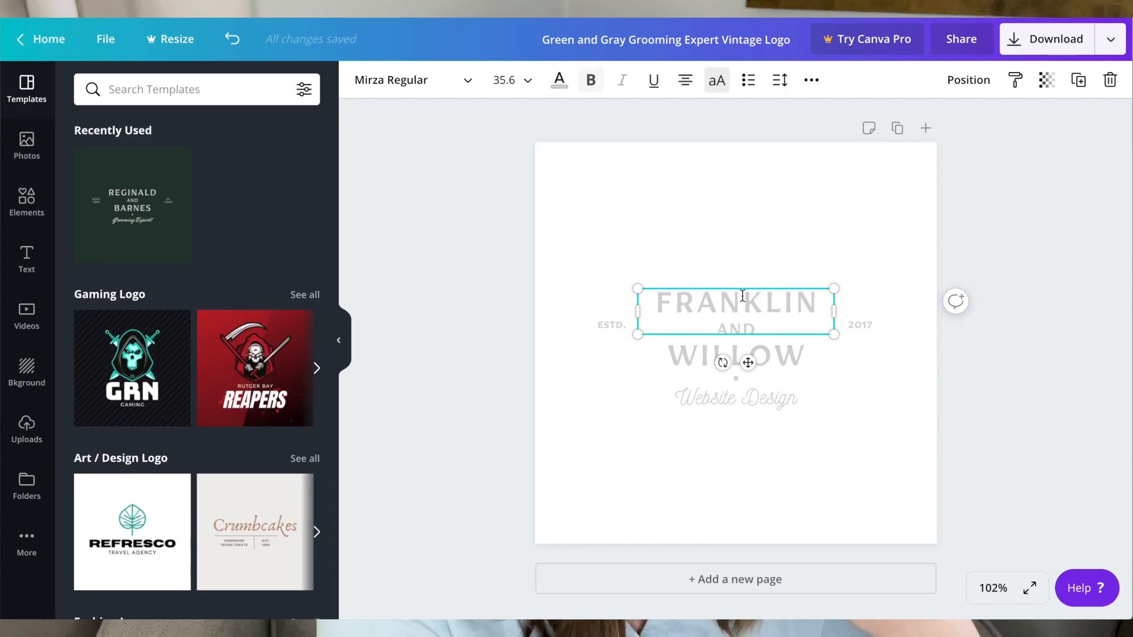
left_click(747, 331, "shift")
left_click(783, 364, "shift")
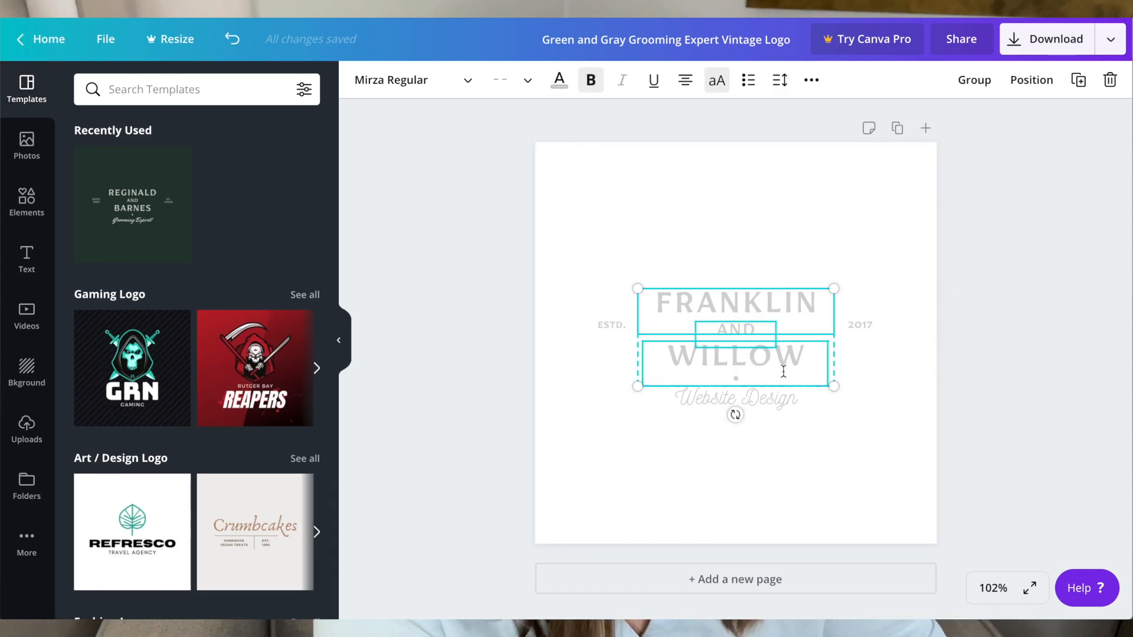
left_click(734, 394, "shift")
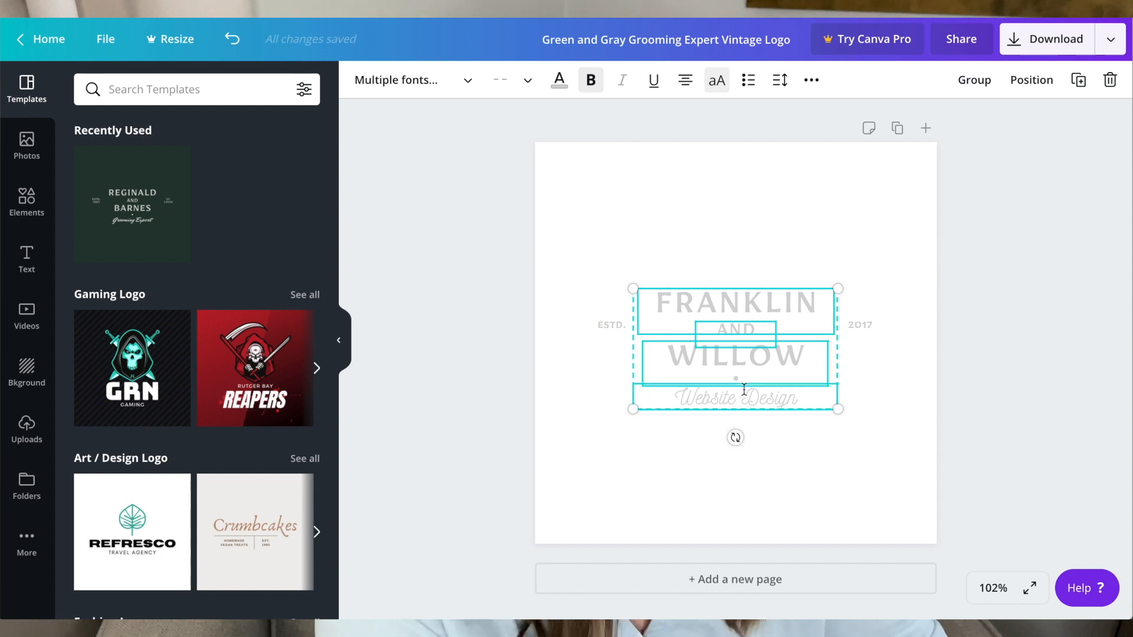
left_click(863, 320, "shift")
left_click(620, 319)
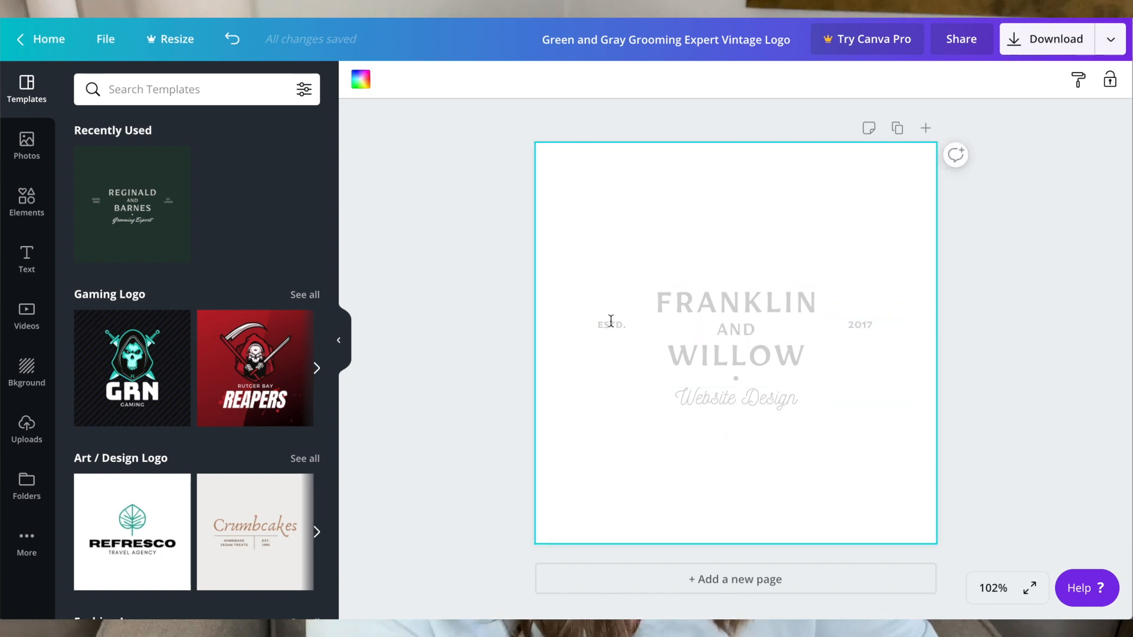
Recolor all of the logo's text to #ba8682
key("ctrl+a")
left_click(559, 79)
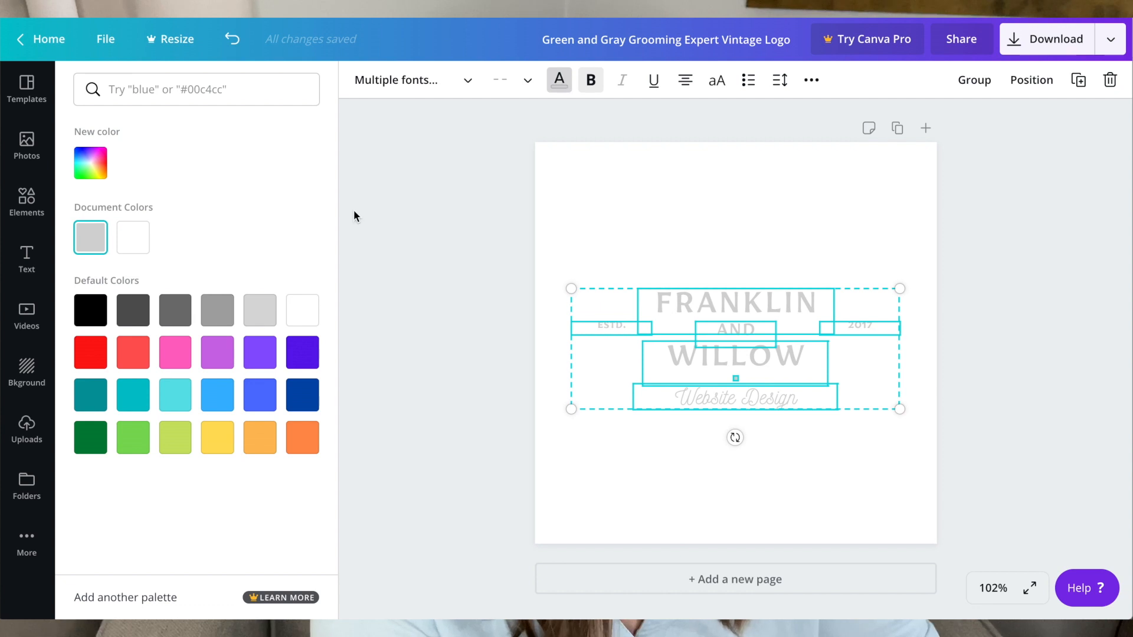
left_click(165, 89)
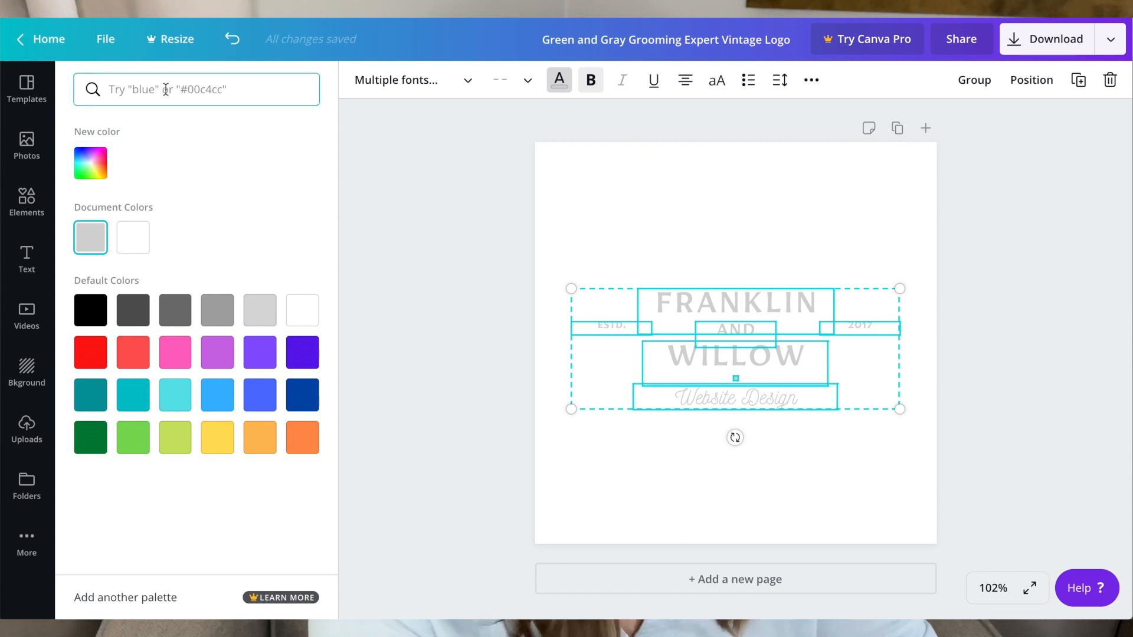
type("#ba8682")
left_click(90, 162)
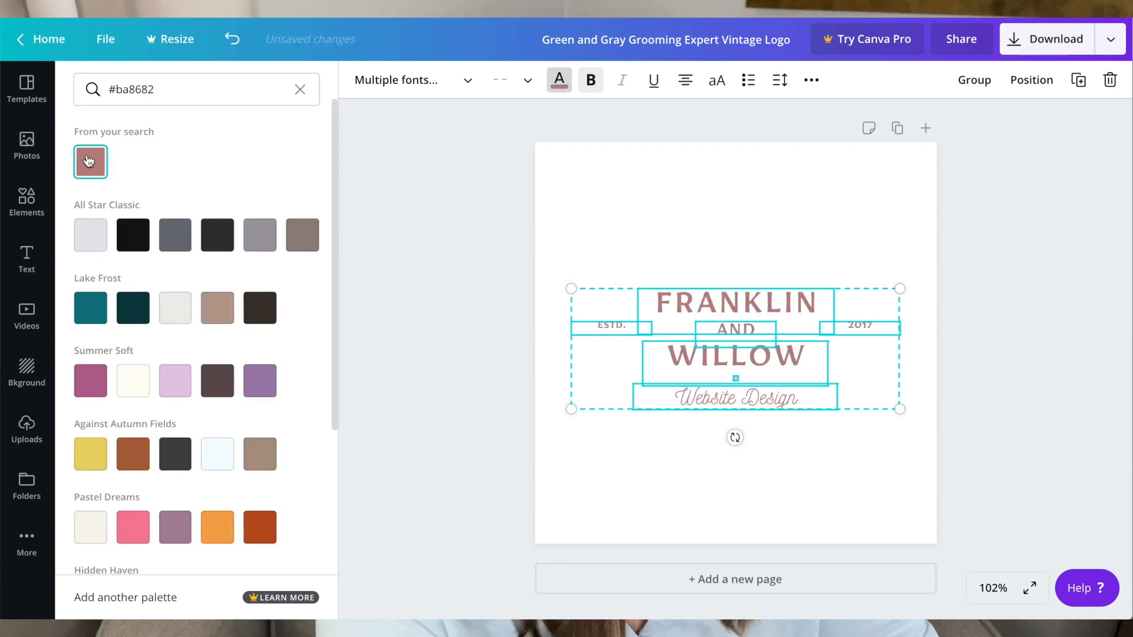
left_click(956, 266)
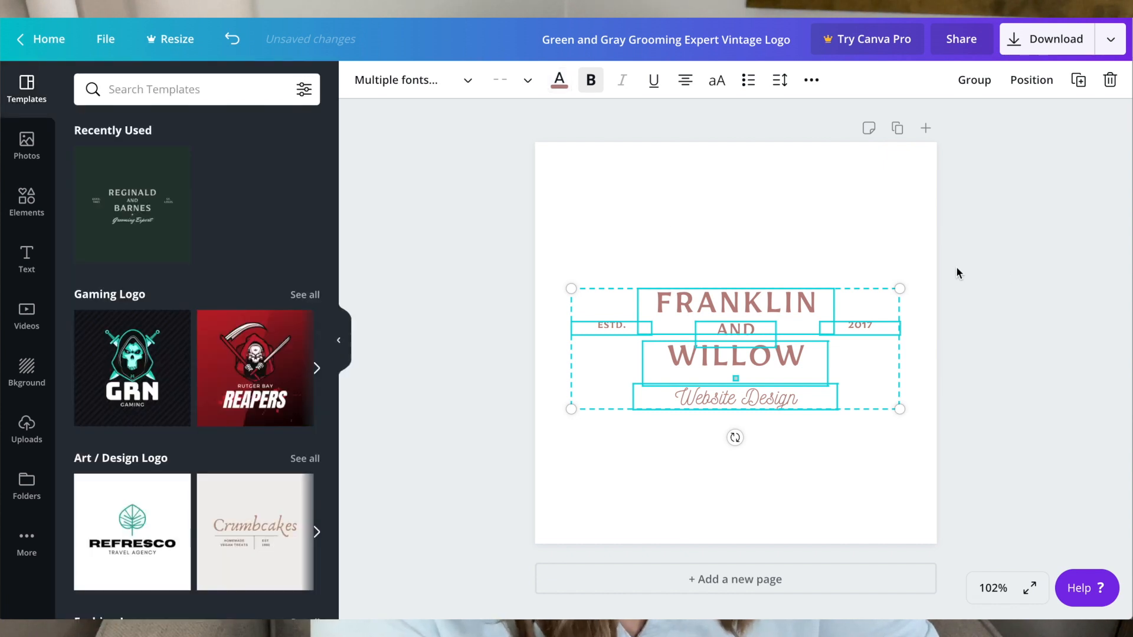
left_click(961, 245)
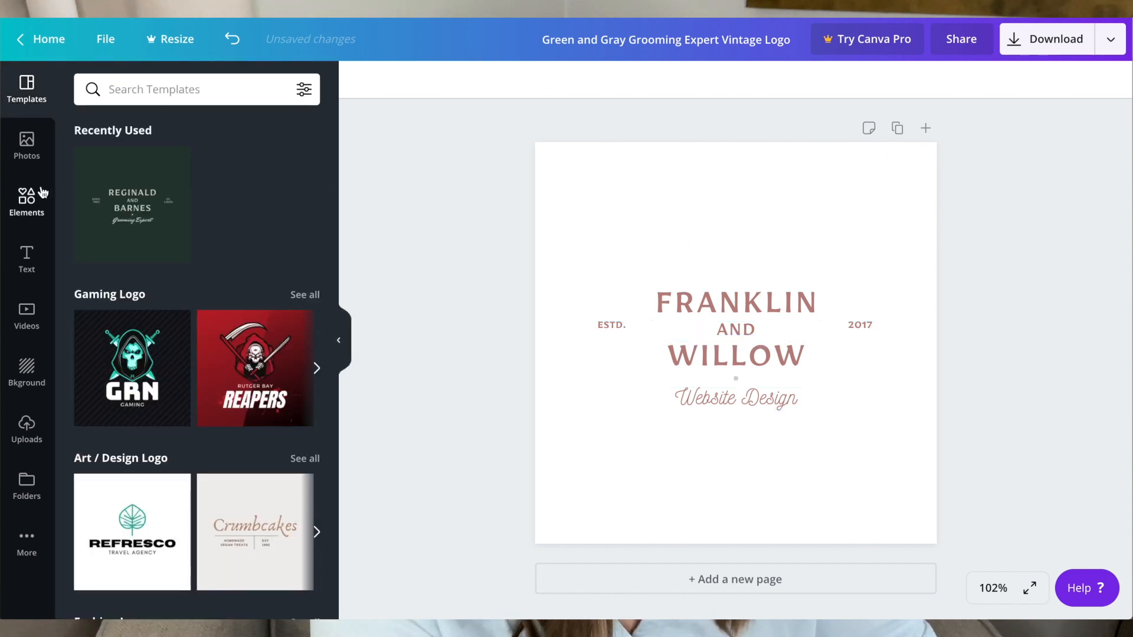
Insert the gold leafy branch from the Monoline Elements collection and move it up over the top of the logo text
left_click(26, 202)
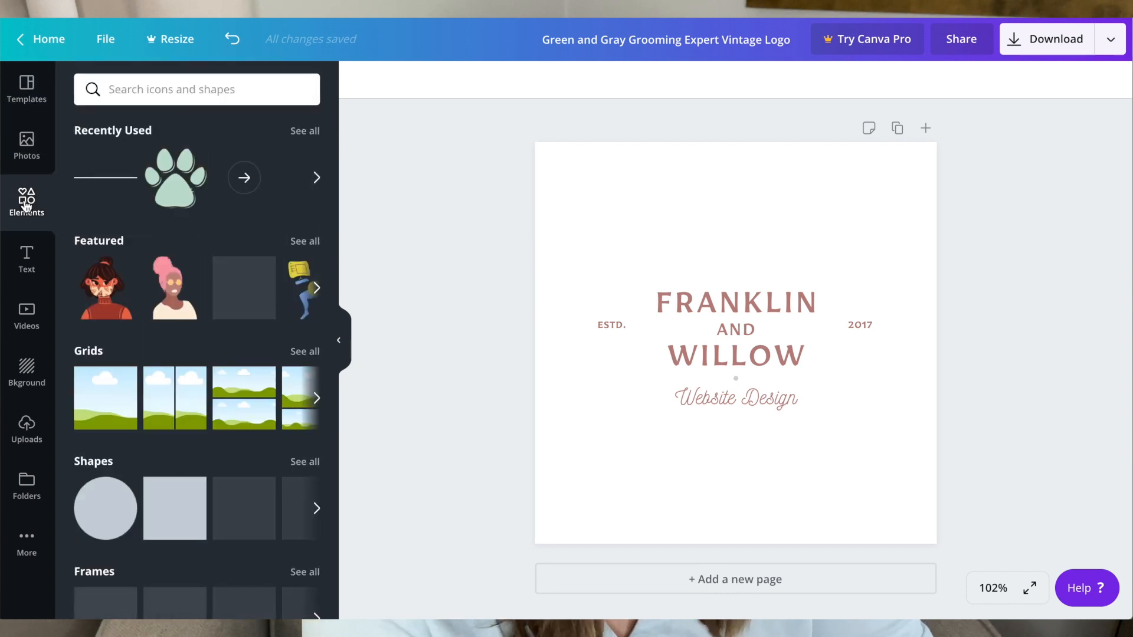
scroll(234, 411, "down", 10)
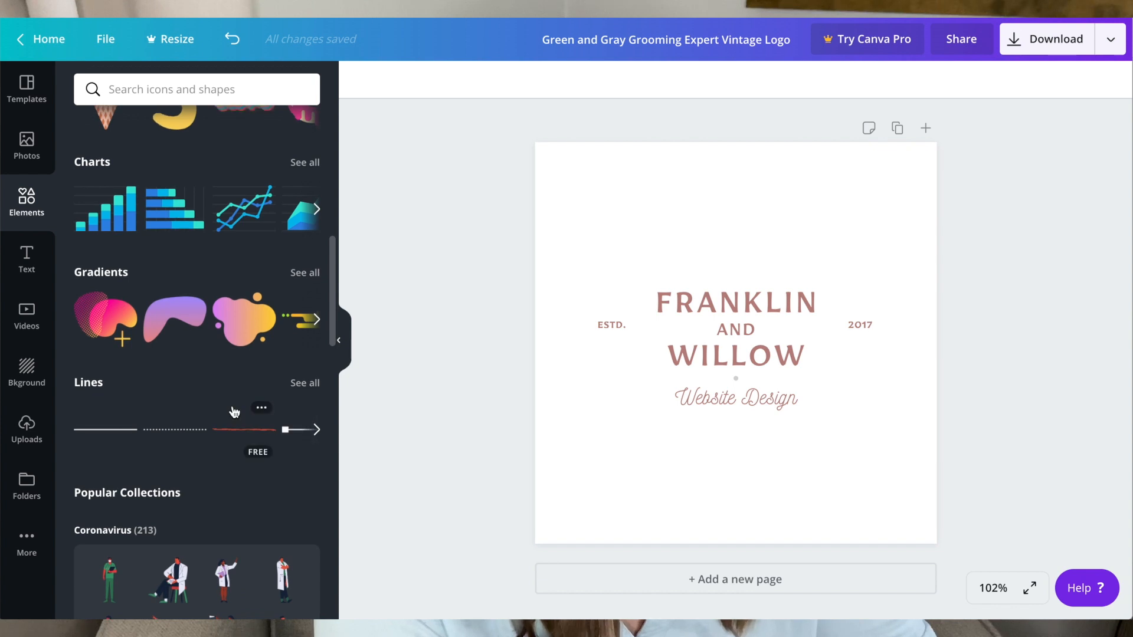
scroll(233, 406, "down", 15)
left_click(160, 397)
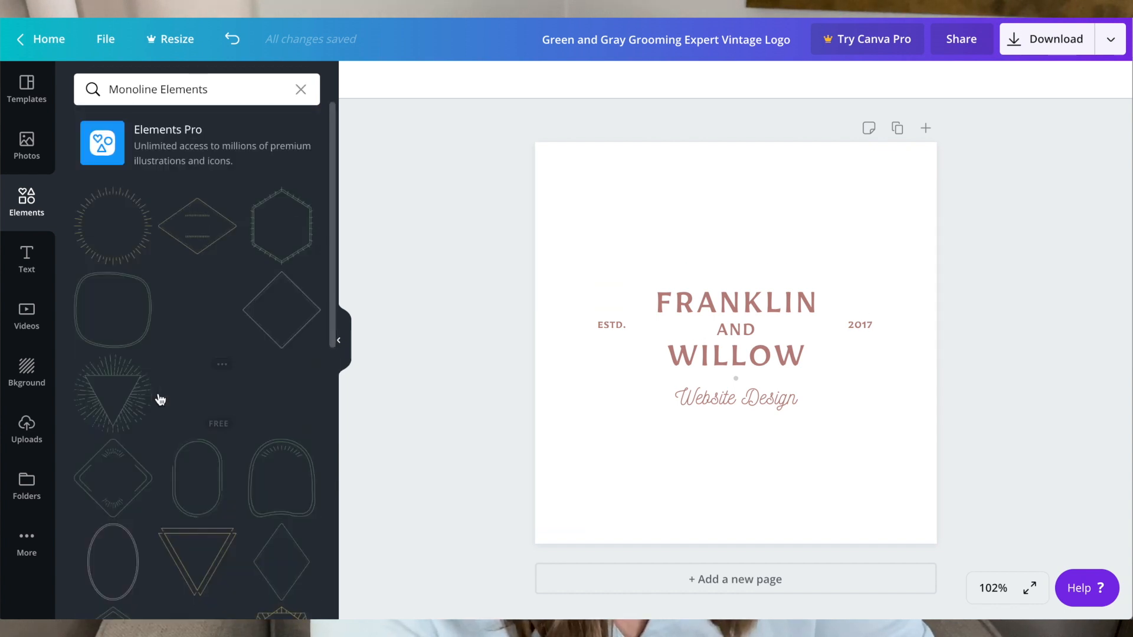
scroll(238, 342, "down", 3)
scroll(236, 342, "down", 15)
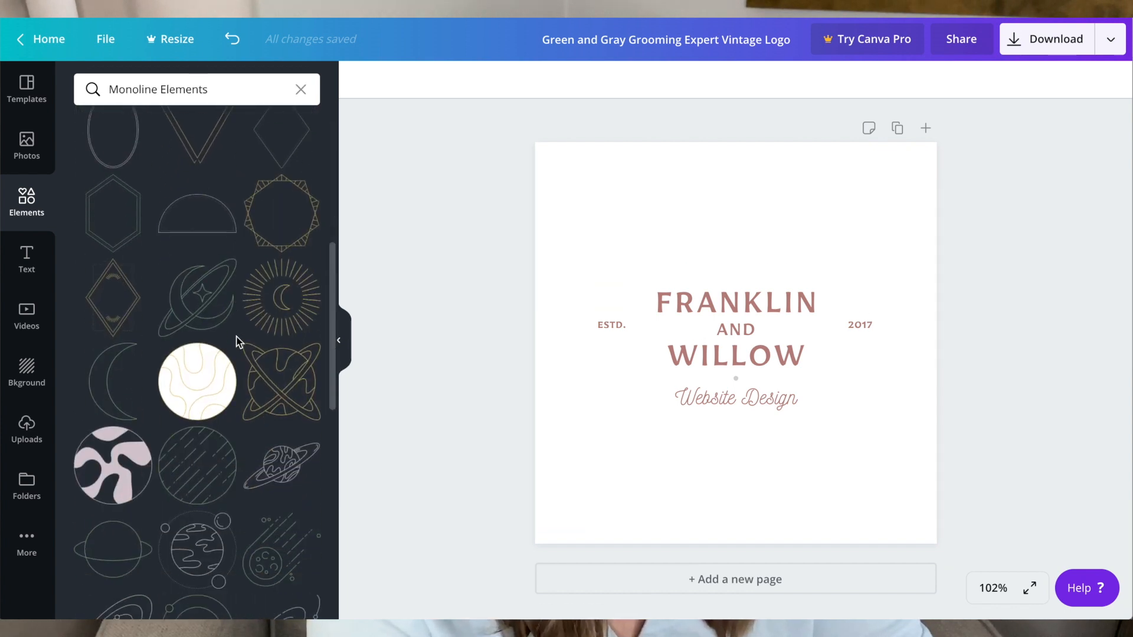
scroll(238, 342, "down", 10)
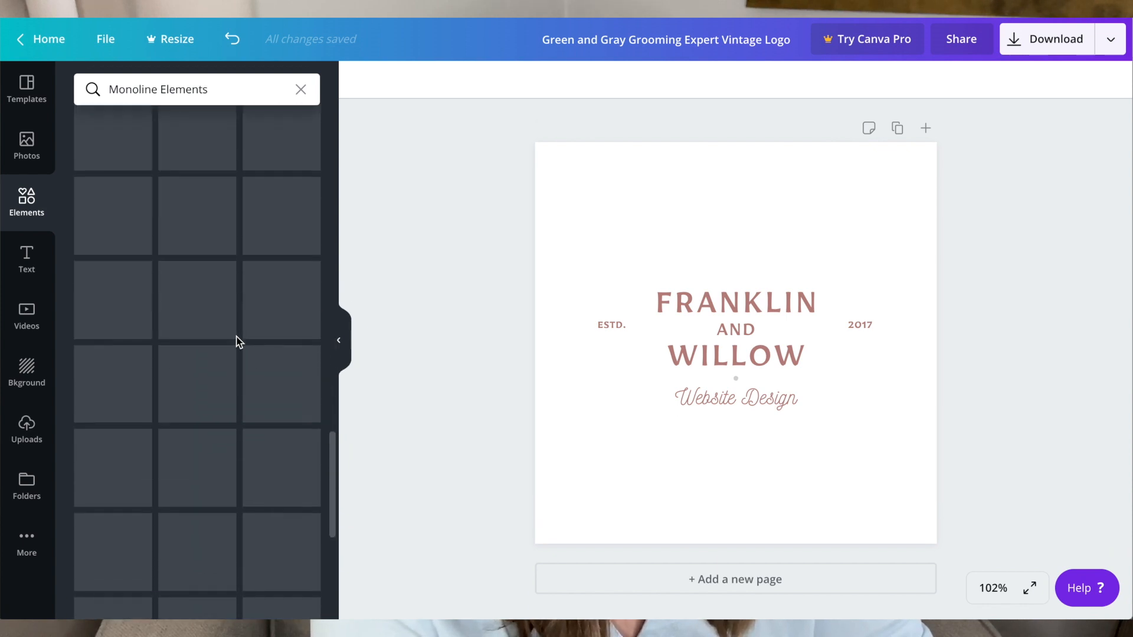
scroll(238, 341, "down", 5)
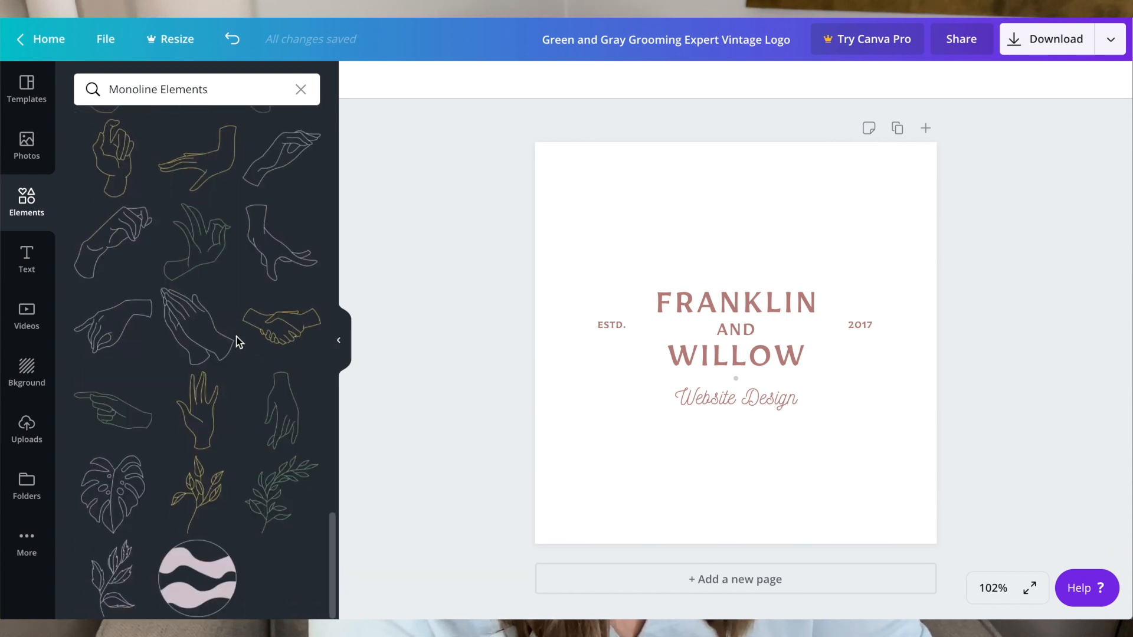
left_click(200, 501)
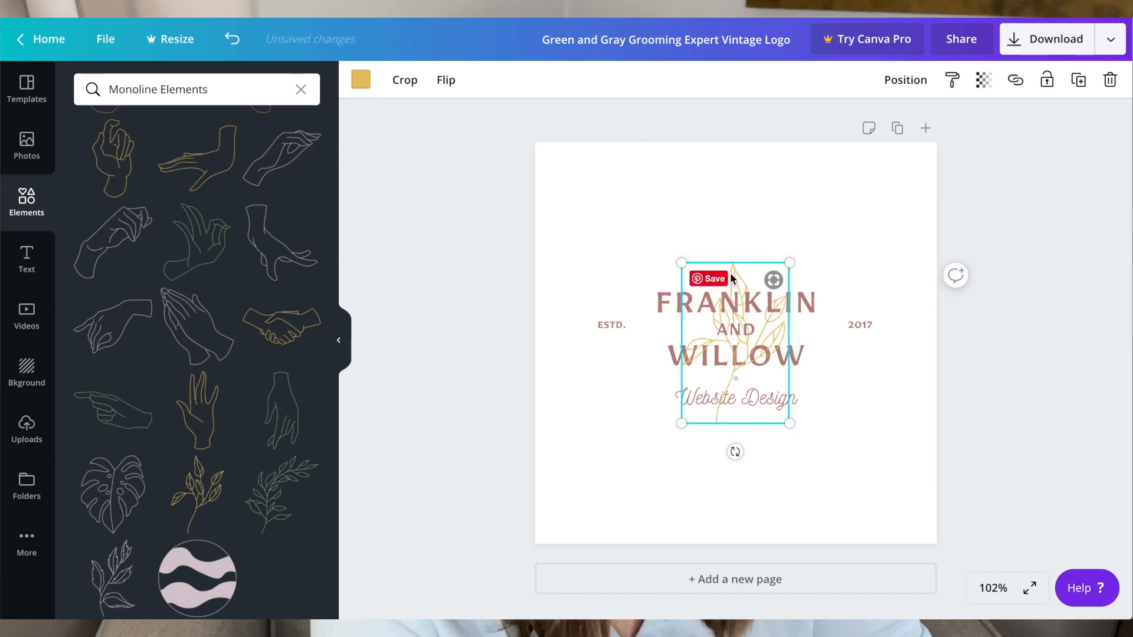
left_click_drag(736, 272, 736, 180)
Move the branch and all logo text together down toward the vertical middle of the canvas
left_click_drag(902, 473, 560, 190)
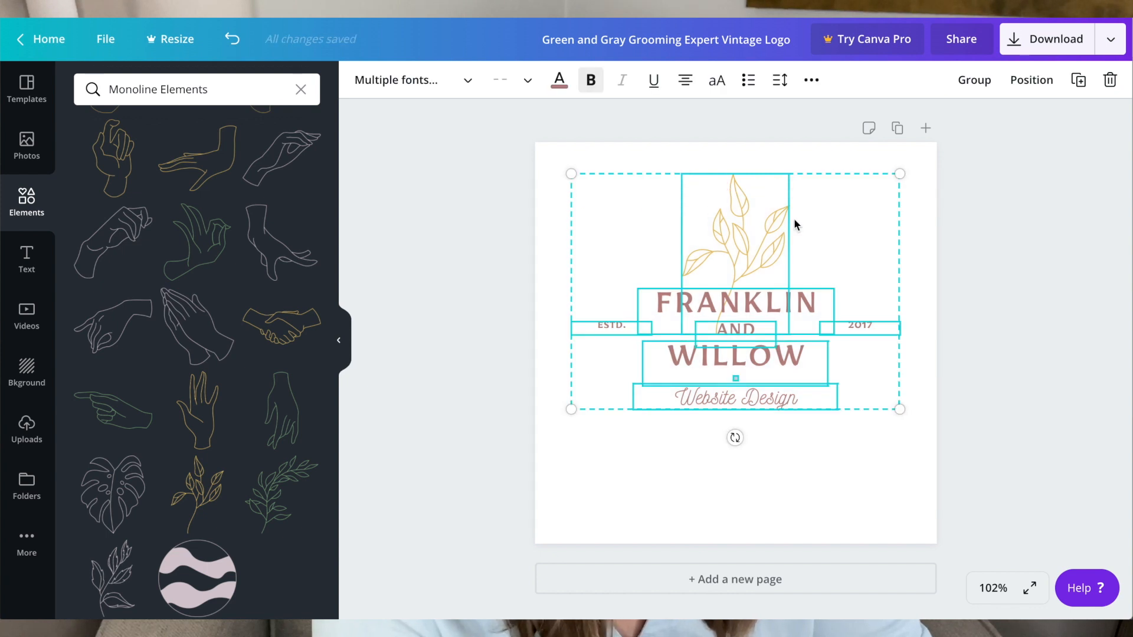
left_click_drag(752, 223, 749, 275)
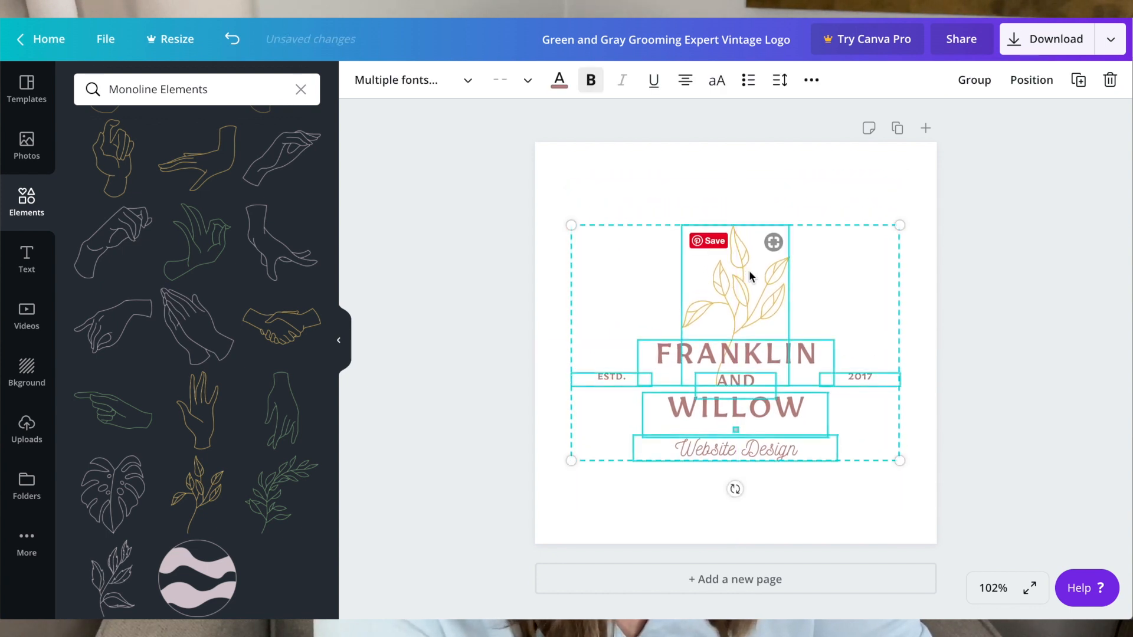
left_click_drag(750, 275, 749, 261)
Rotate the branch clockwise, make it smaller and center it just above "FRANKLIN"
left_click(785, 276)
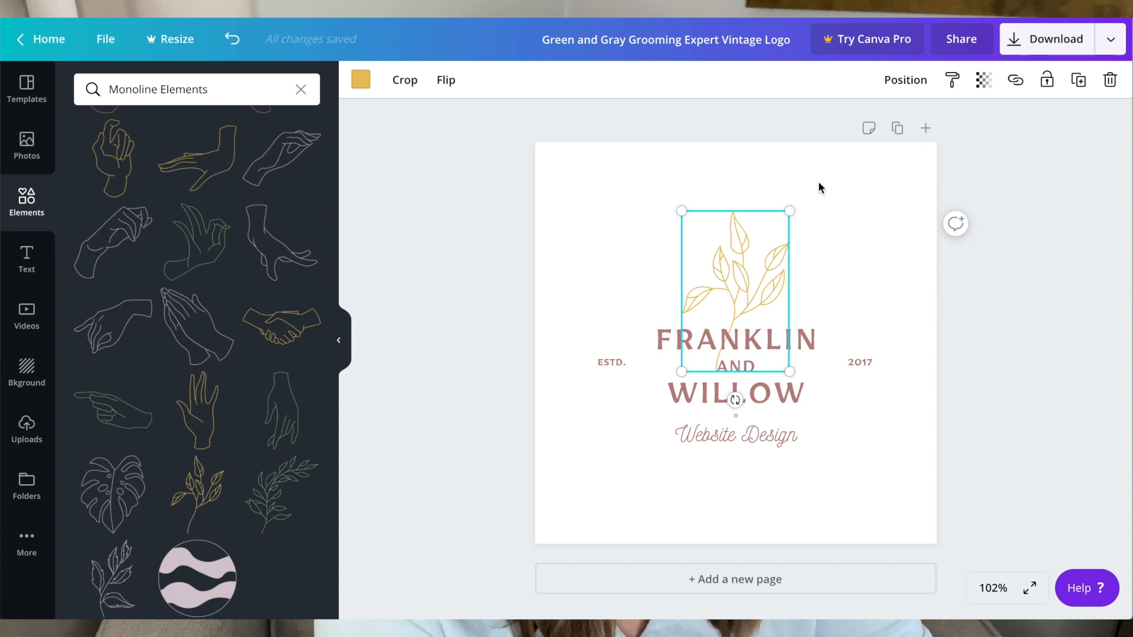
left_click_drag(736, 400, 673, 347)
left_click_drag(758, 299, 764, 291)
left_click(842, 301)
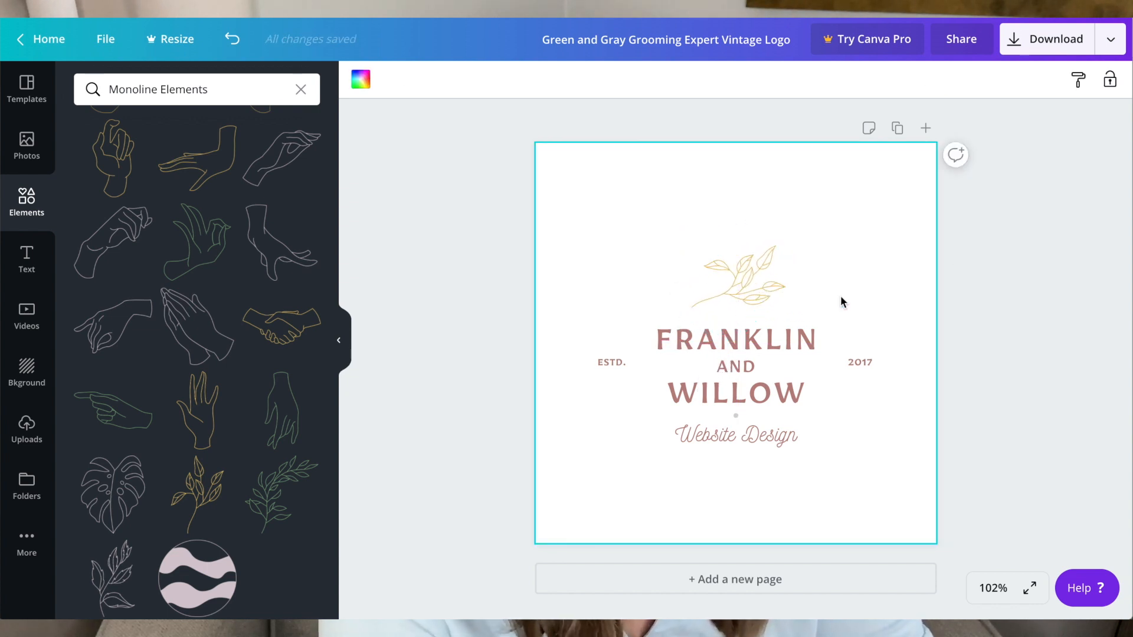
Change both colors of the small dot above "Website Design" to the branch's gold document color
left_click(735, 416)
left_click(391, 83)
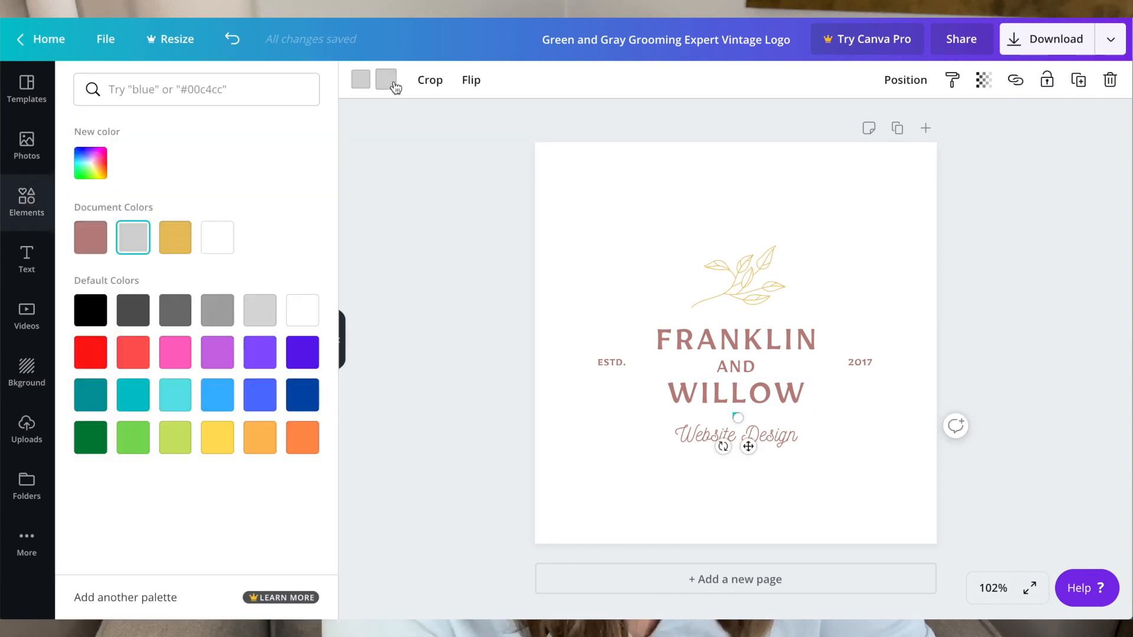
left_click(176, 239)
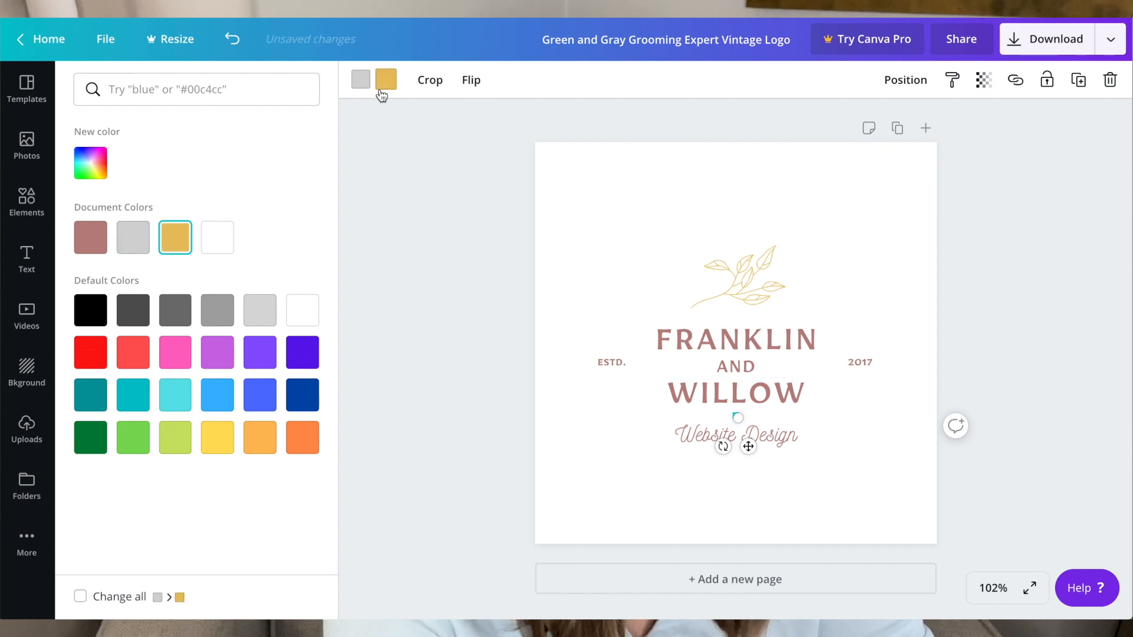
left_click(361, 82)
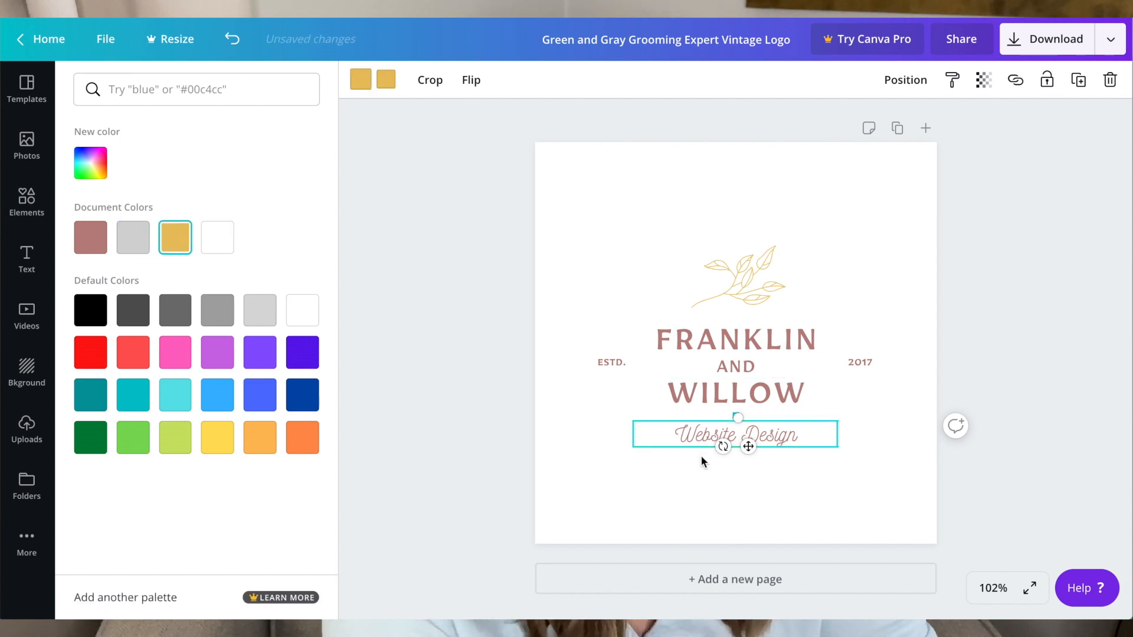
left_click(695, 509)
left_click(744, 514)
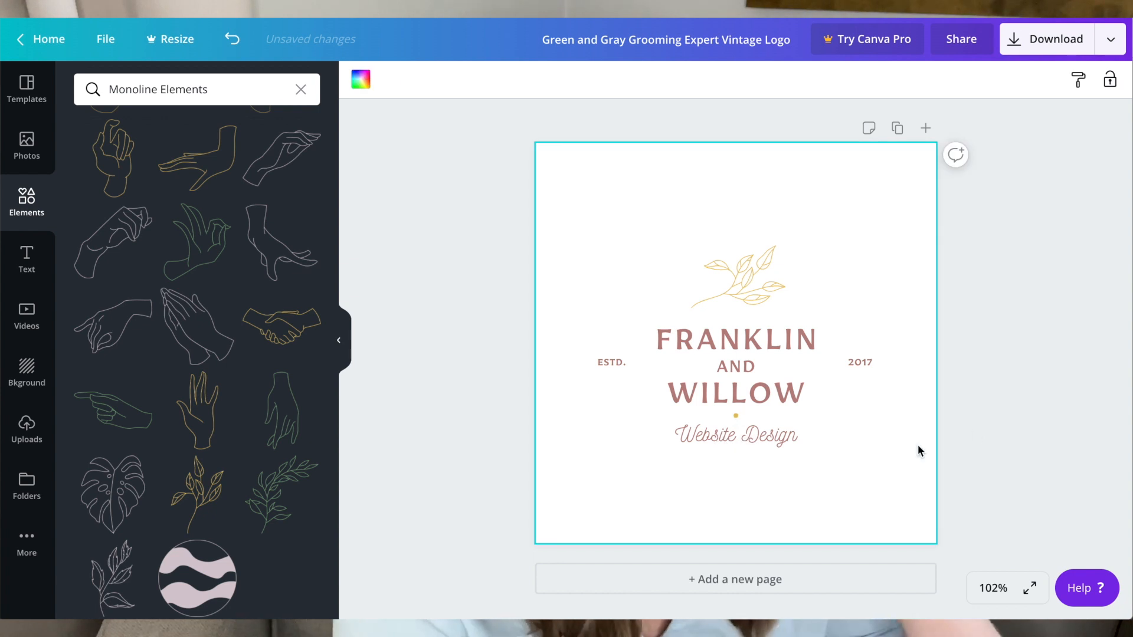
left_click(979, 423)
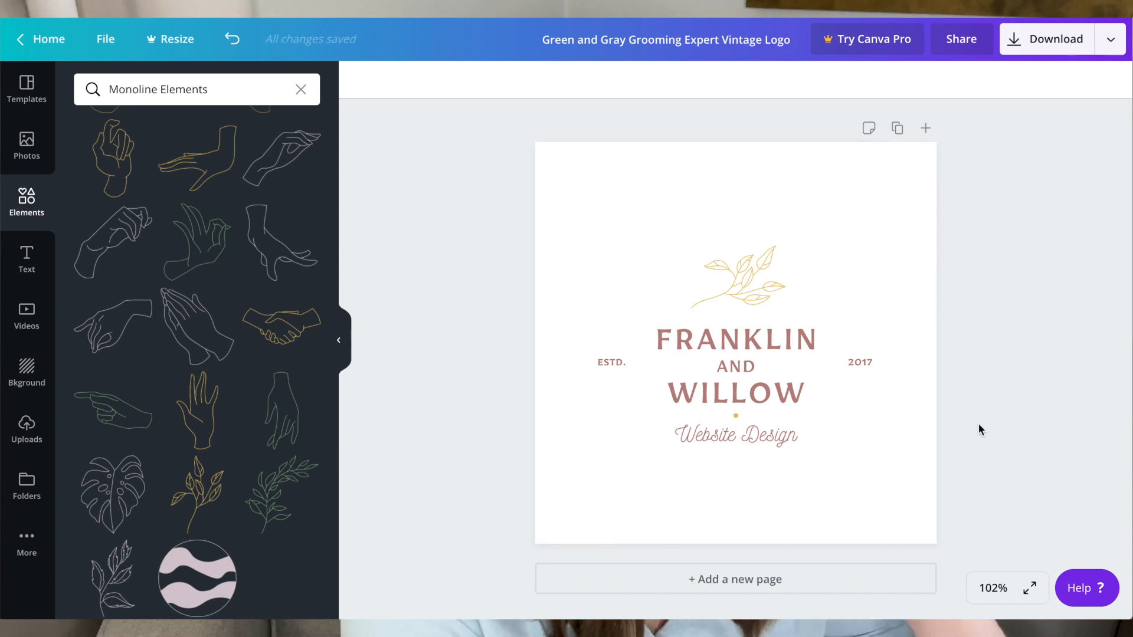
Try to enable a transparent background for the download, and download the logo as a PNG
left_click(1112, 40)
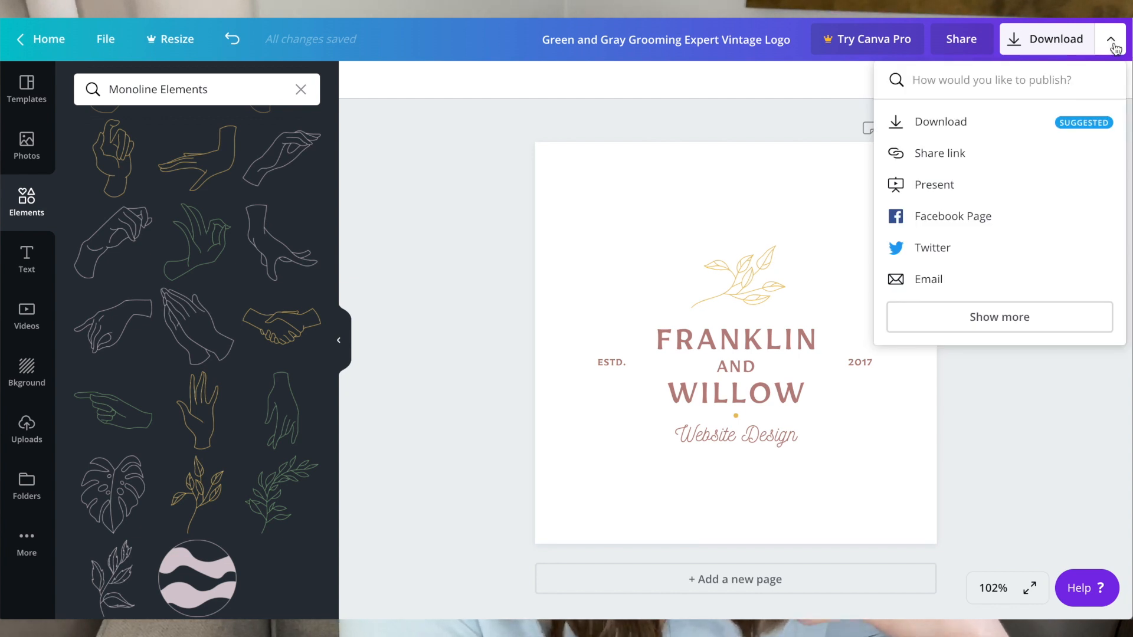
left_click(956, 124)
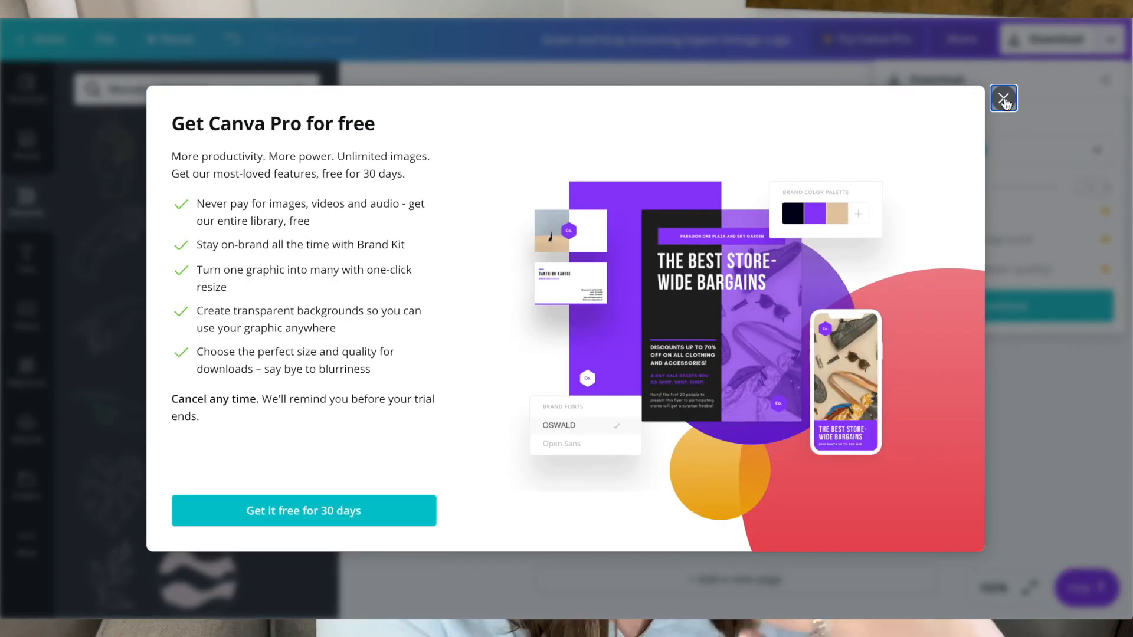
left_click(1001, 97)
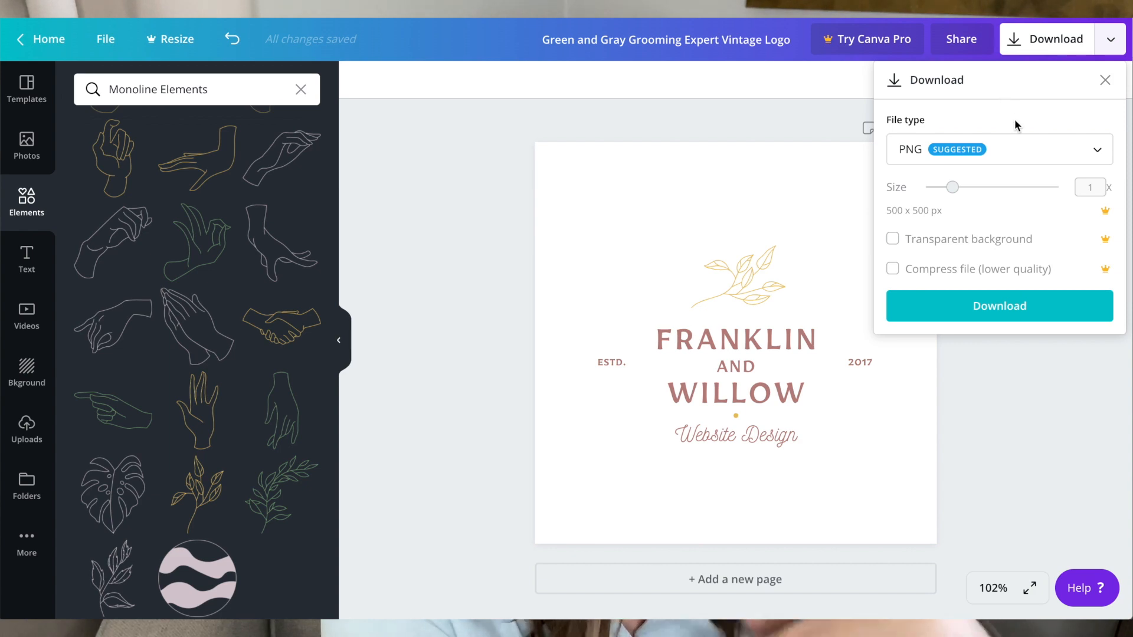
left_click(913, 239)
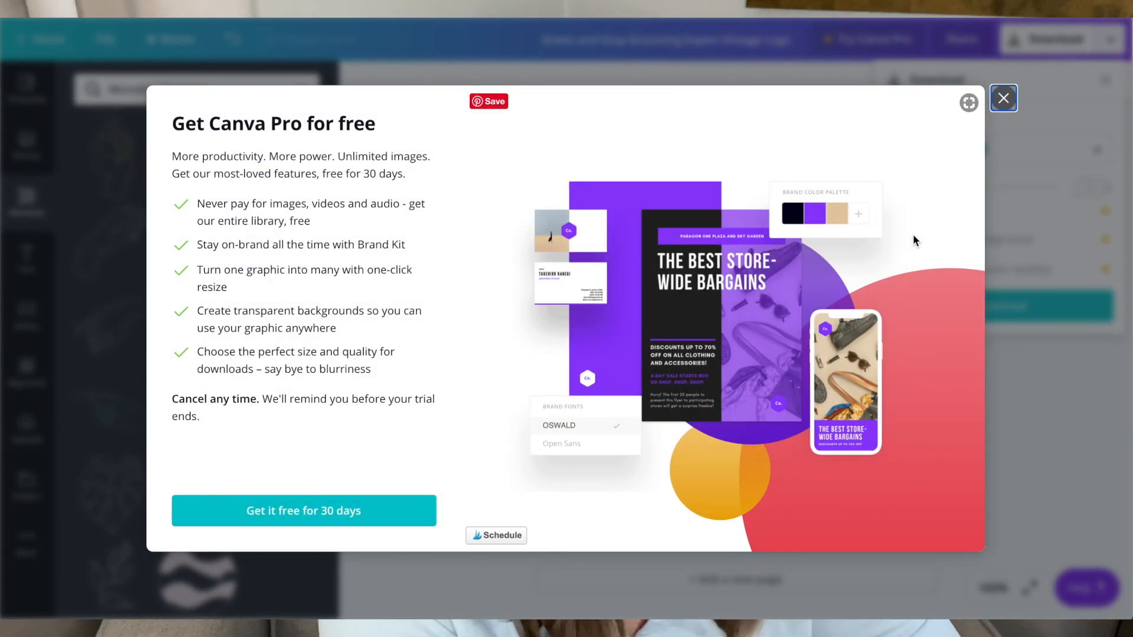
left_click(1001, 98)
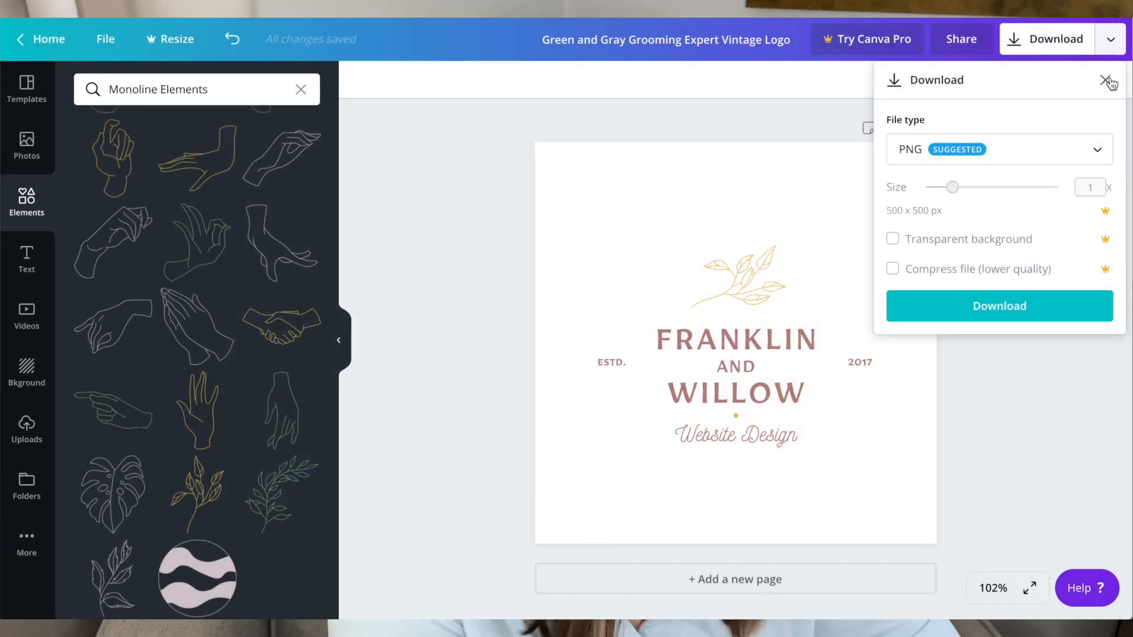
left_click(1001, 311)
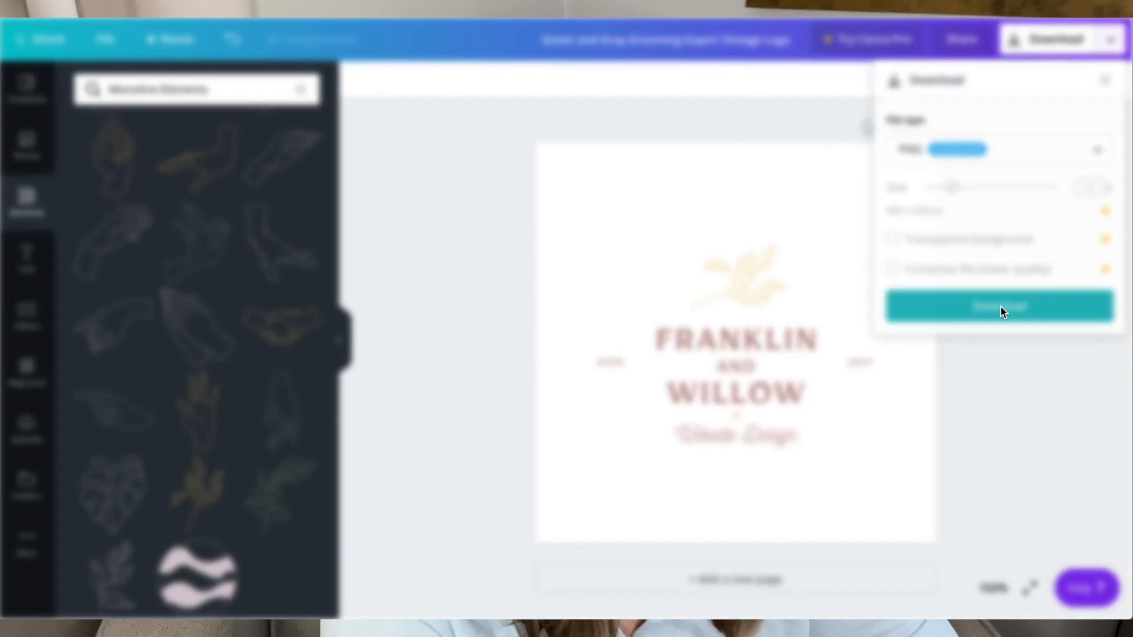